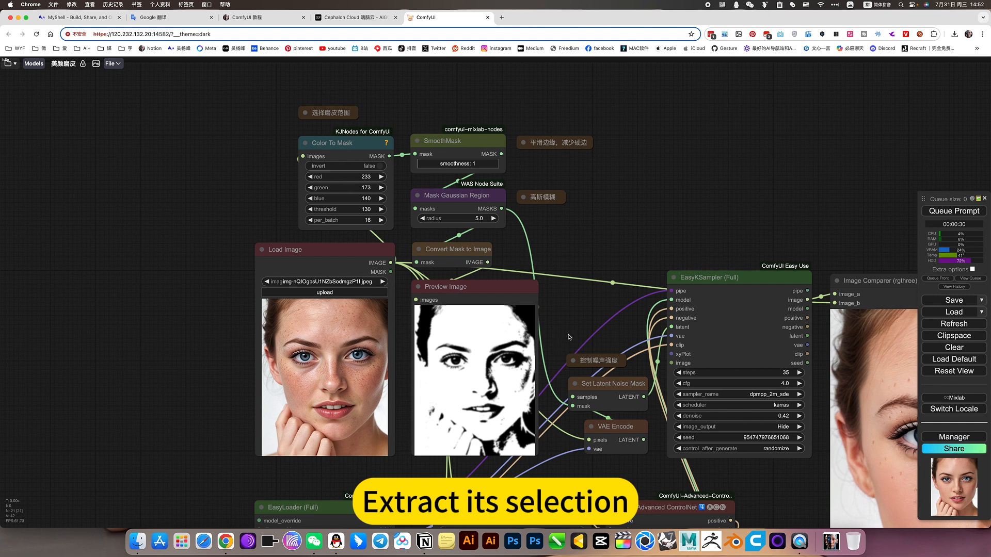
# Step: Examine the mask extraction nodes, from Color To Mask through to the Set Latent Noise Mask node
pyautogui.scroll(-4, 466, 318)
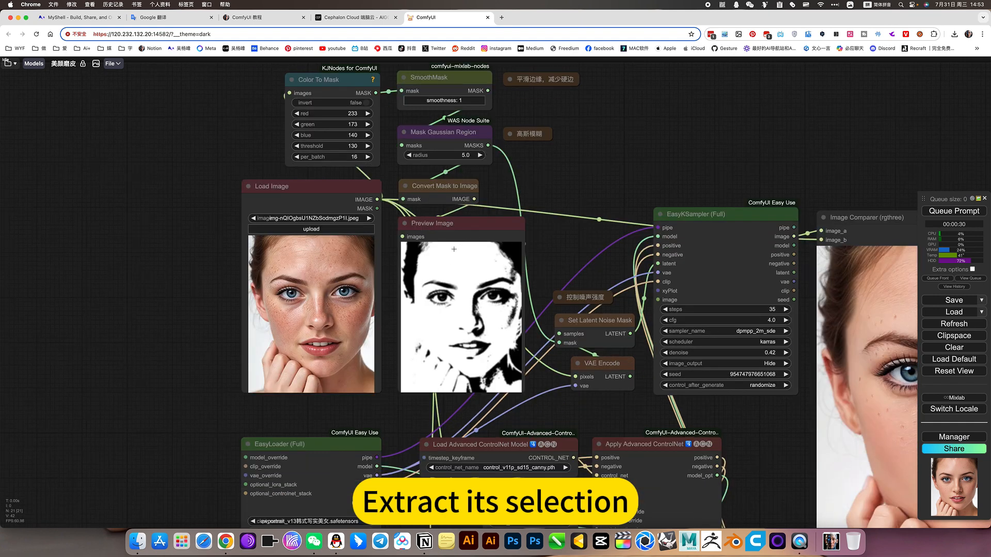
pyautogui.scroll(3, 546, 299)
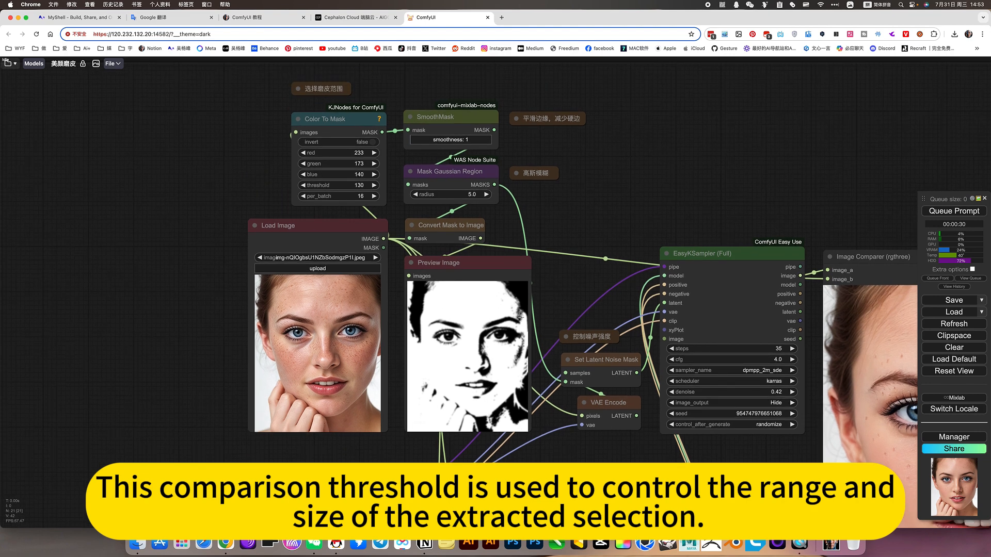
pyautogui.scroll(-5, 521, 318)
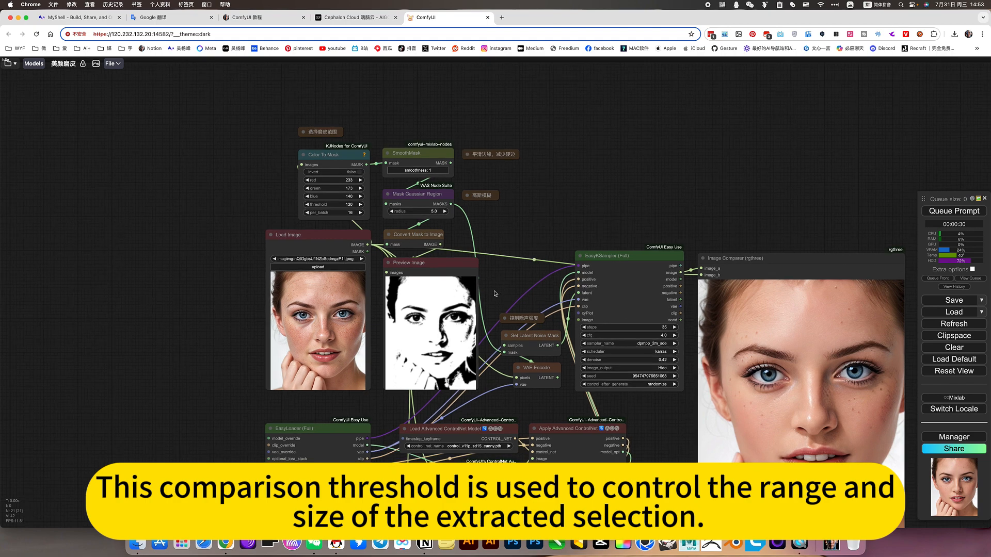
pyautogui.moveTo(538, 165); pyautogui.dragTo(461, 123)
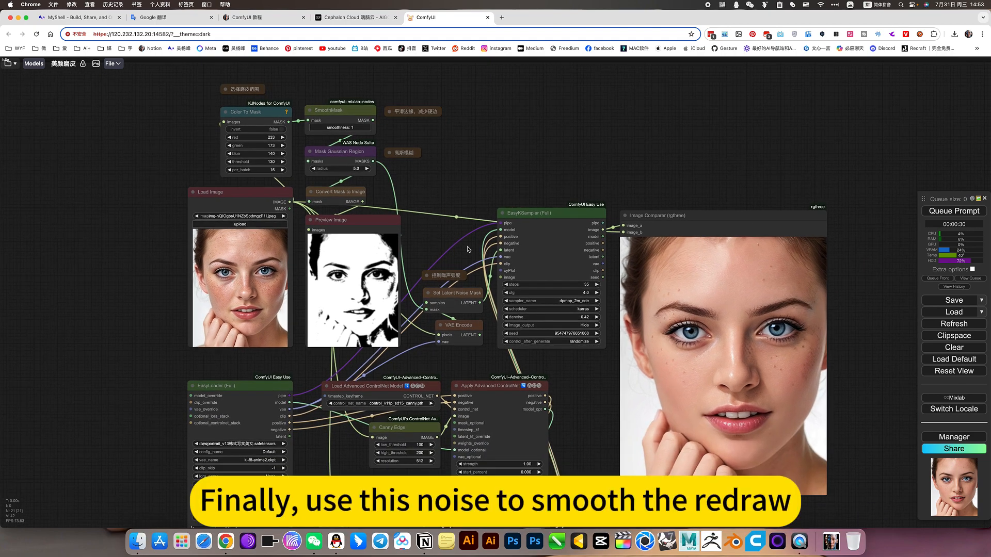
pyautogui.scroll(8, 449, 290)
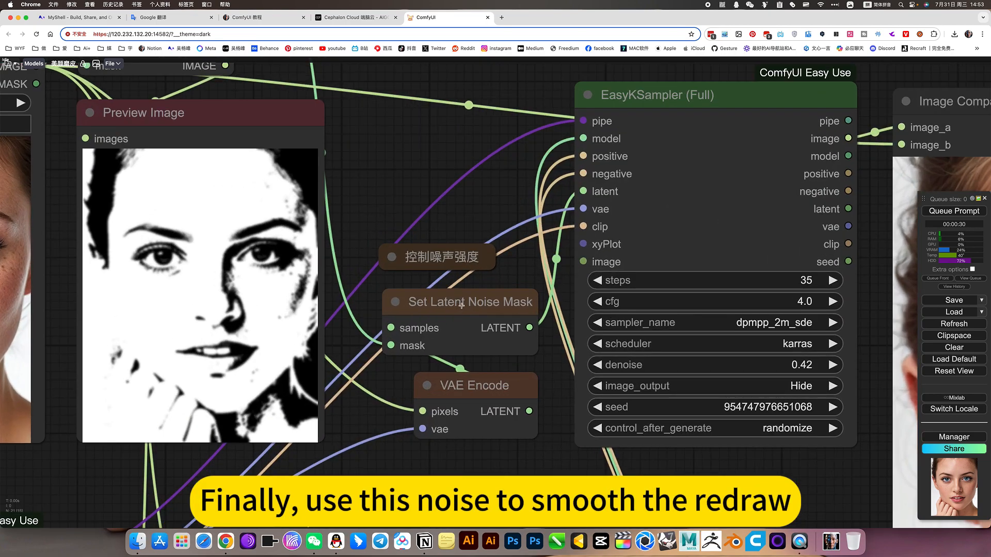
pyautogui.click(467, 319)
pyautogui.scroll(-12, 462, 334)
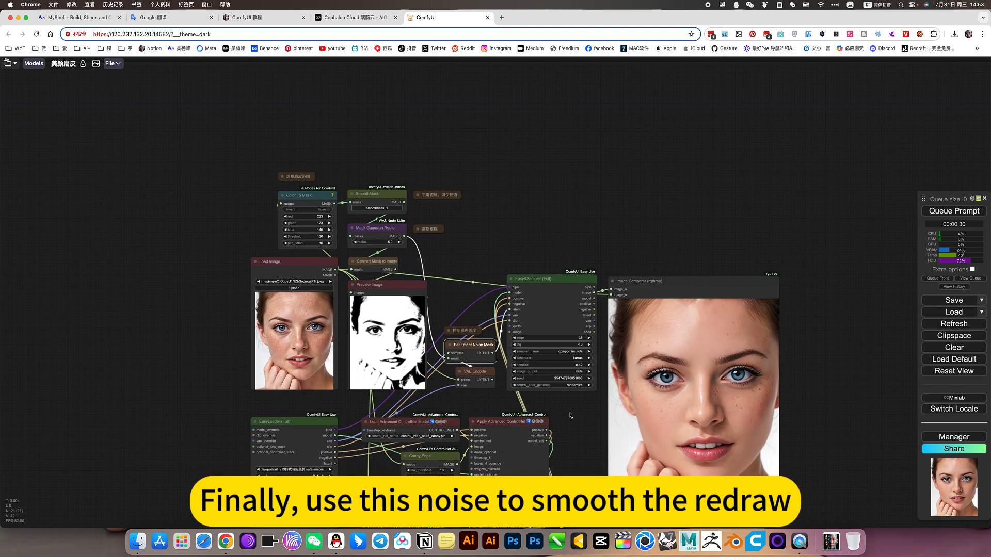
pyautogui.moveTo(572, 405); pyautogui.dragTo(582, 357)
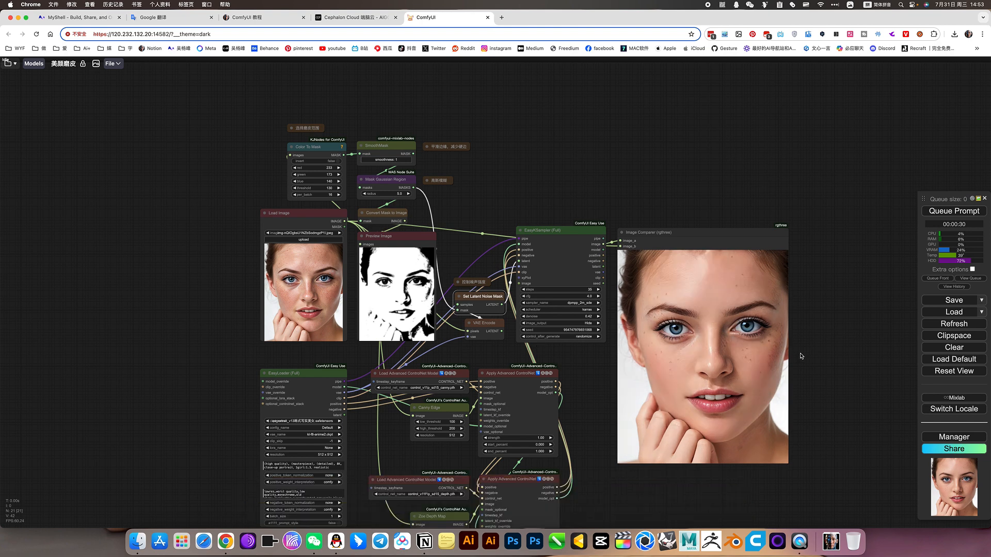
# Step: Compare the original and the smoothed portrait closely in the Image Comparer node
pyautogui.scroll(5, 851, 396)
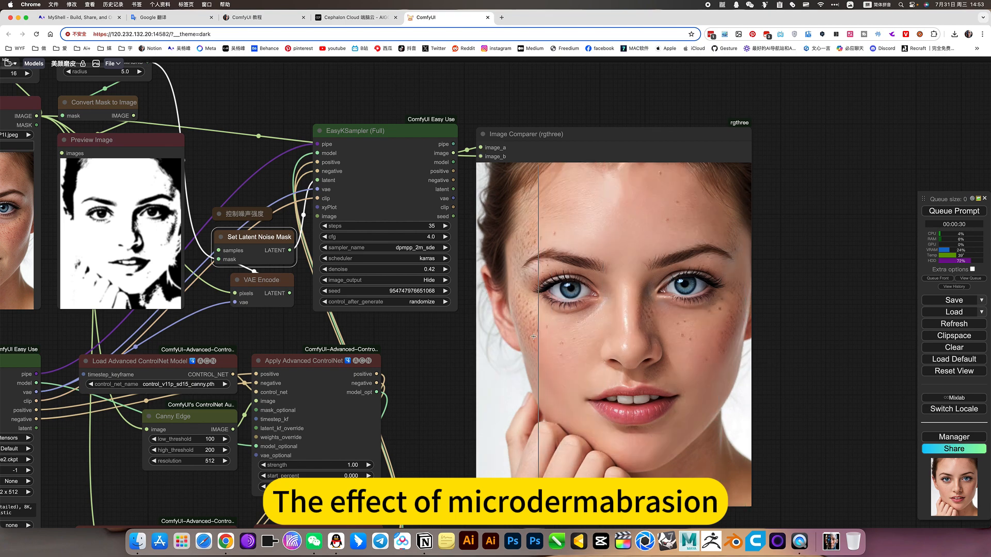
pyautogui.scroll(-6, 809, 373)
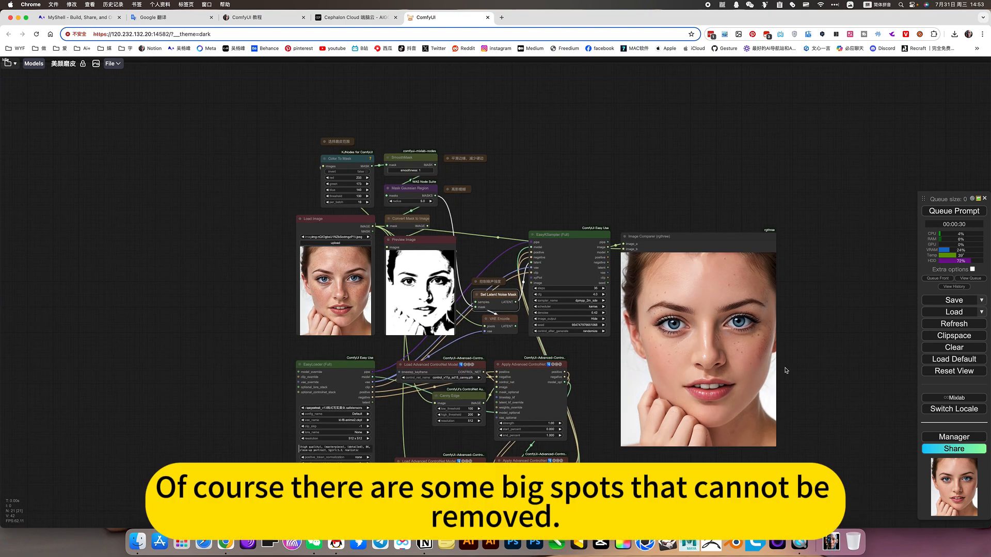
pyautogui.scroll(7, 785, 371)
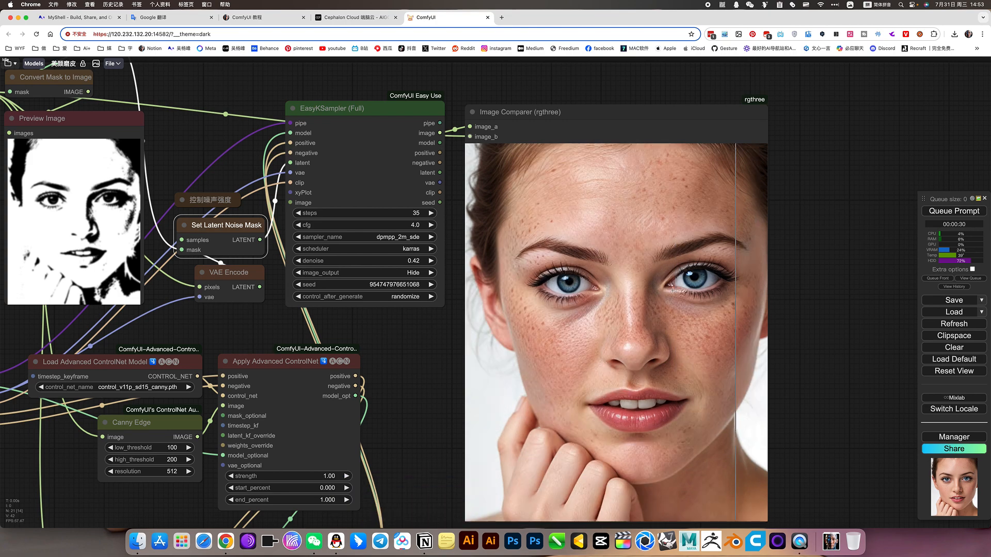
pyautogui.scroll(-7, 610, 391)
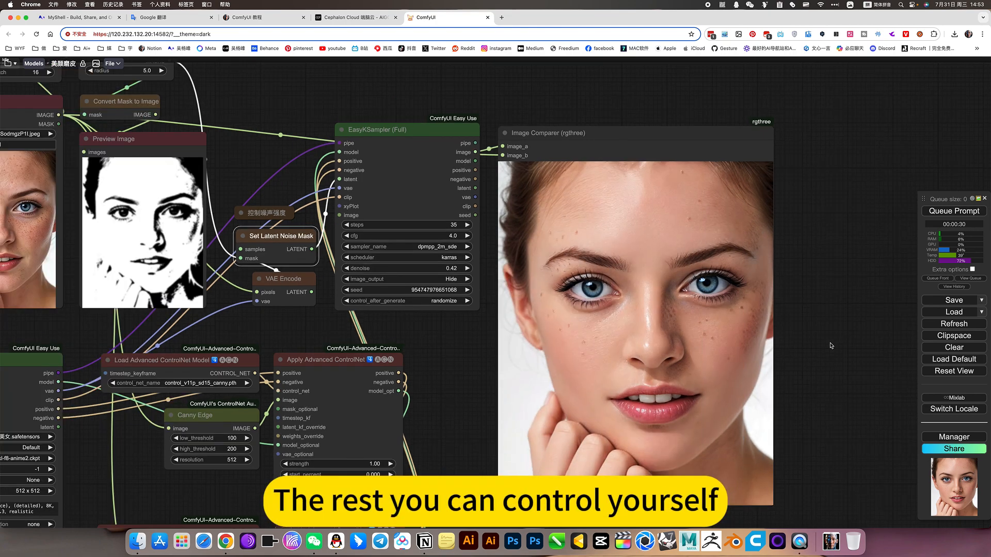
# Step: Review the positive and negative prompt texts in the EasyLoader node
pyautogui.moveTo(611, 388); pyautogui.dragTo(712, 331)
pyautogui.scroll(8, 402, 337)
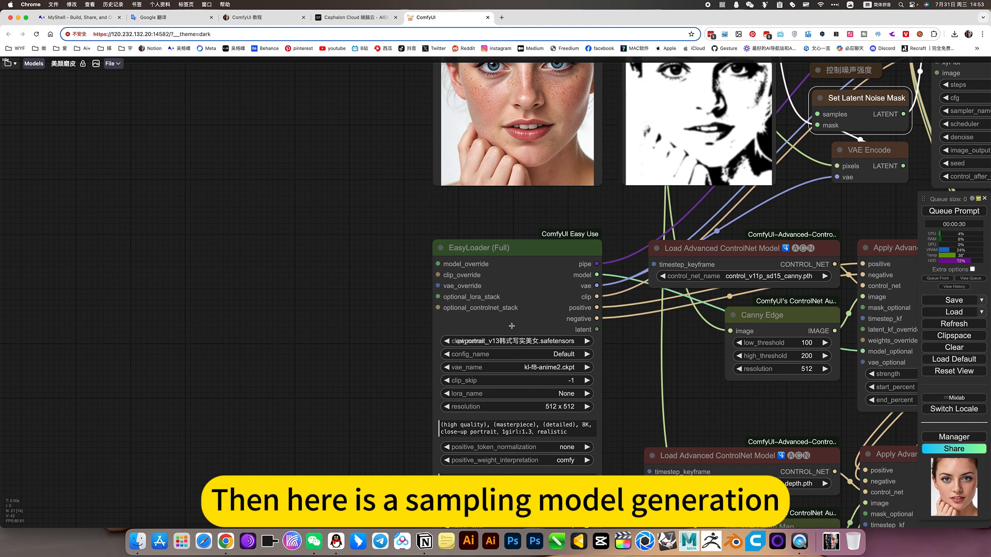
pyautogui.moveTo(637, 389); pyautogui.dragTo(645, 320)
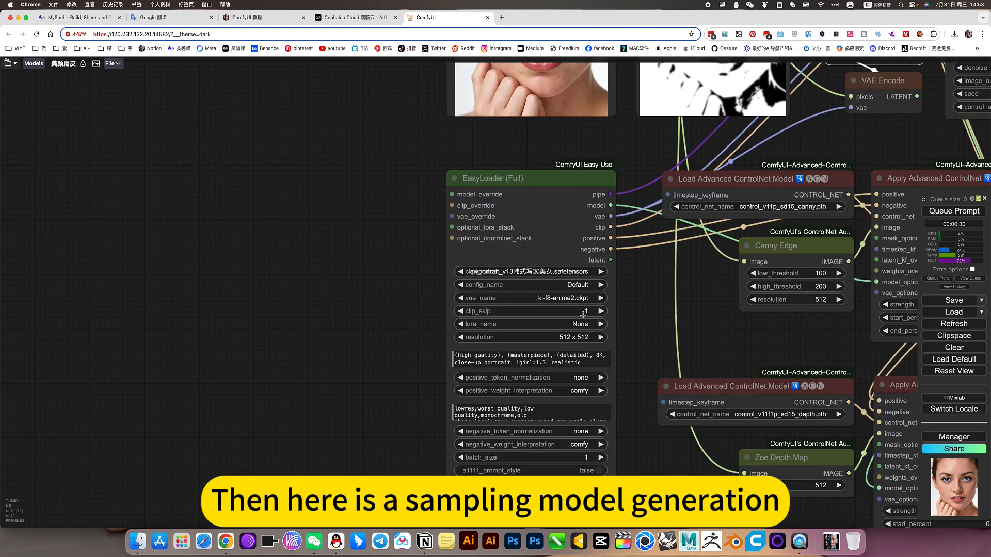
pyautogui.click(586, 362)
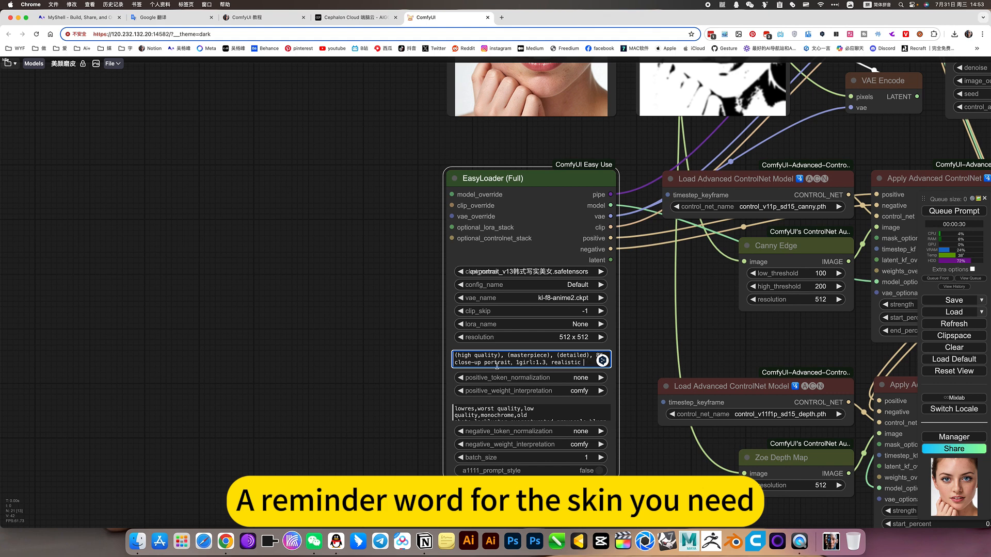
pyautogui.click(532, 416)
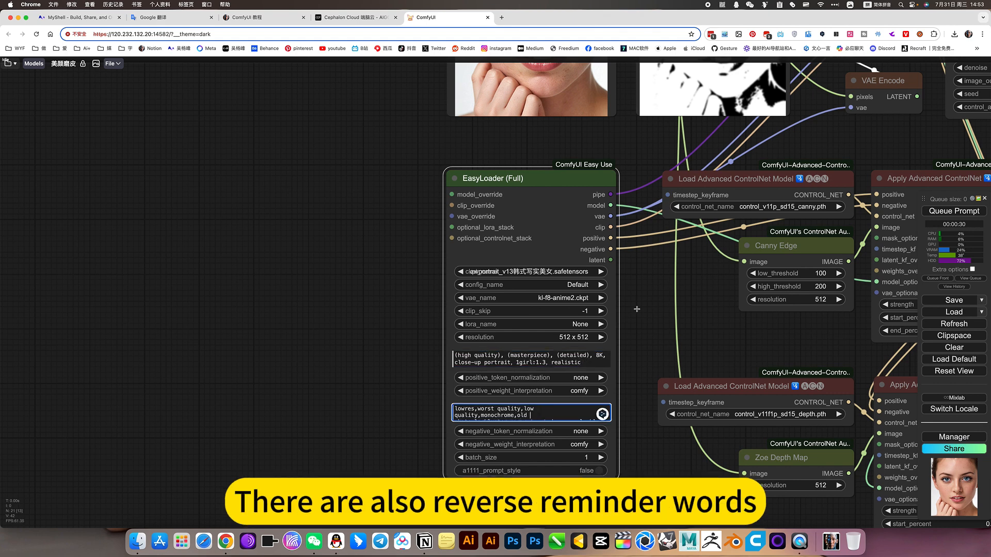
# Step: Look through the available checkpoint models and VAE files in the EasyLoader node
pyautogui.click(578, 272)
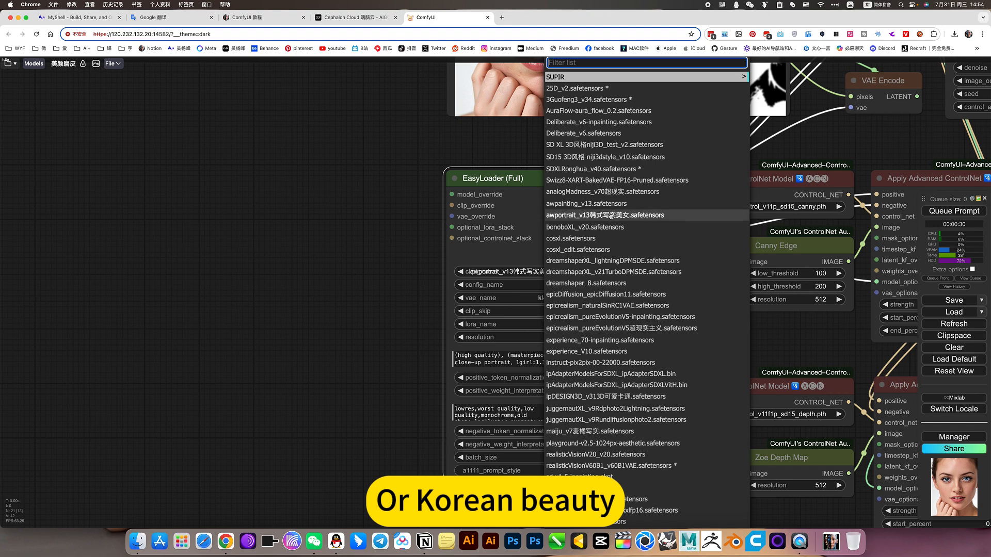
pyautogui.click(382, 287)
pyautogui.moveTo(383, 295); pyautogui.dragTo(271, 317)
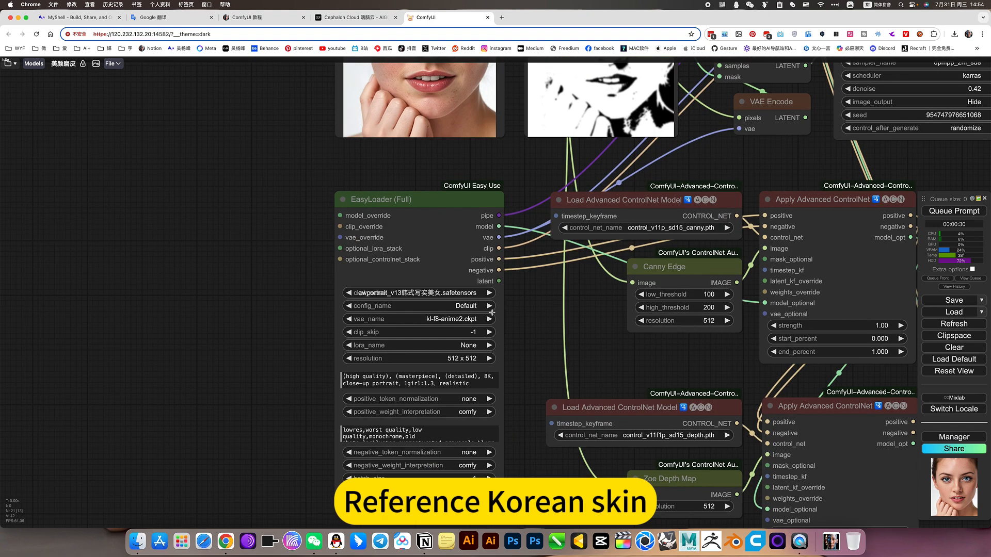
pyautogui.click(443, 320)
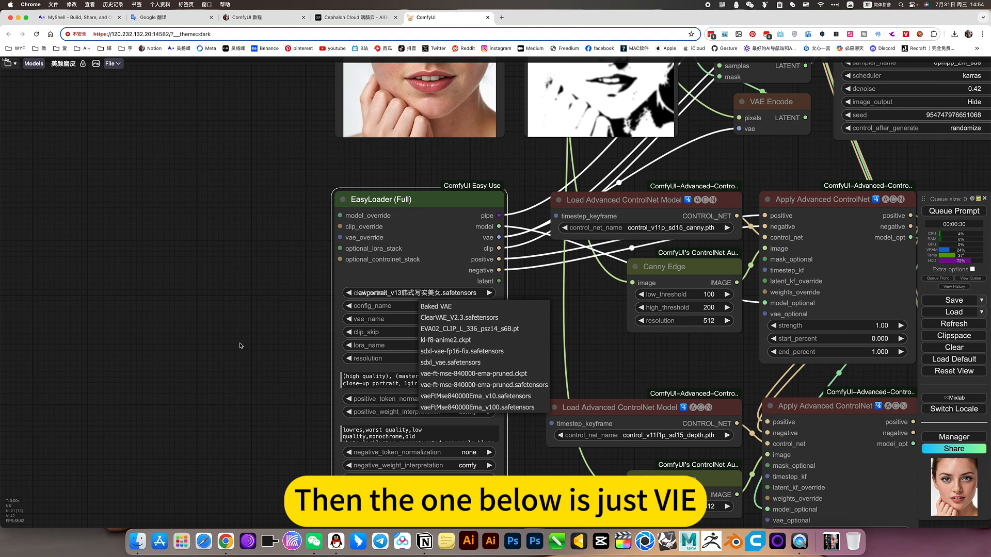
pyautogui.click(527, 341)
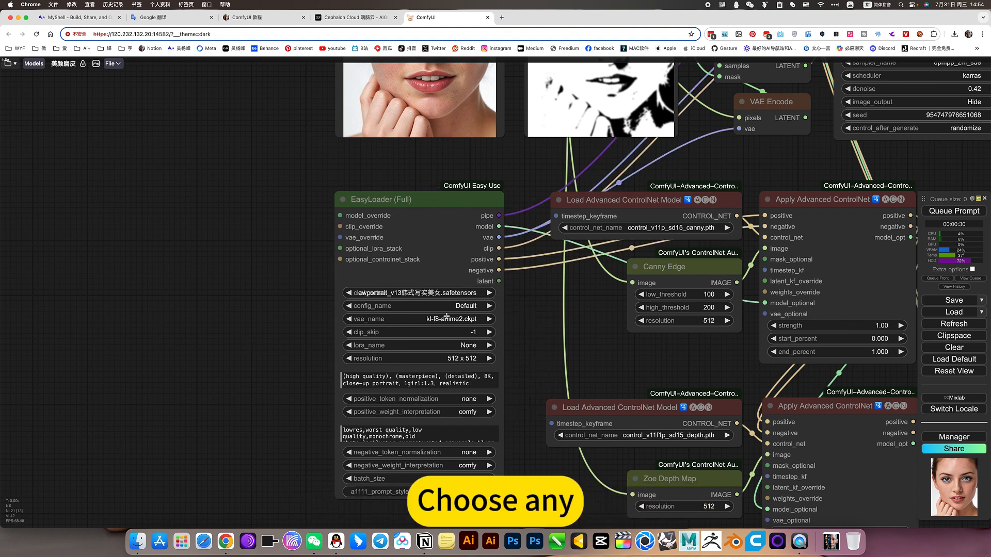
pyautogui.moveTo(527, 361); pyautogui.dragTo(521, 383)
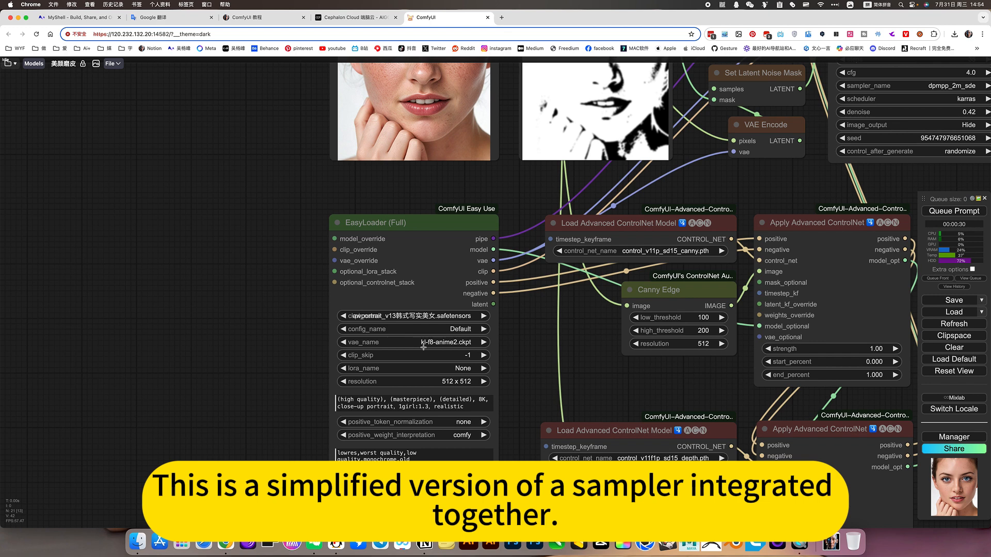
# Step: Examine how the black-and-white preview mask and the Set Latent Noise Mask node feed into the EasyKSampler
pyautogui.scroll(-2, 485, 377)
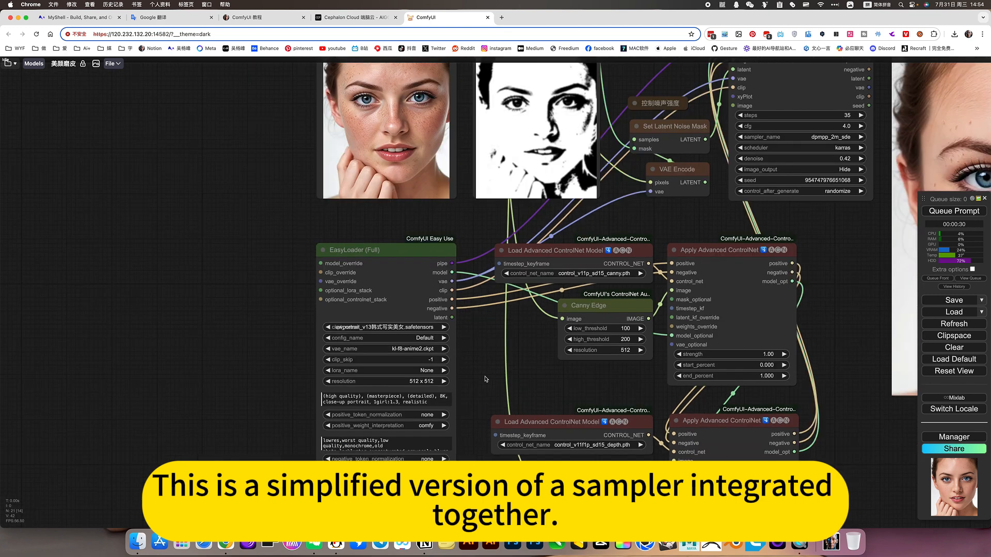
pyautogui.scroll(-1, 485, 379)
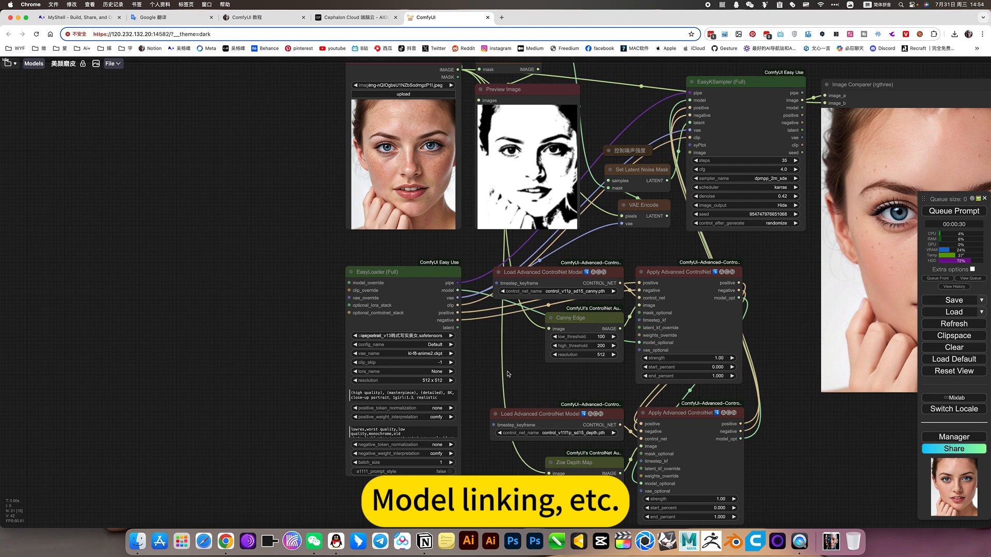
pyautogui.moveTo(520, 371); pyautogui.dragTo(474, 415)
pyautogui.moveTo(586, 301); pyautogui.dragTo(531, 351)
pyautogui.scroll(4, 505, 305)
pyautogui.click(551, 244)
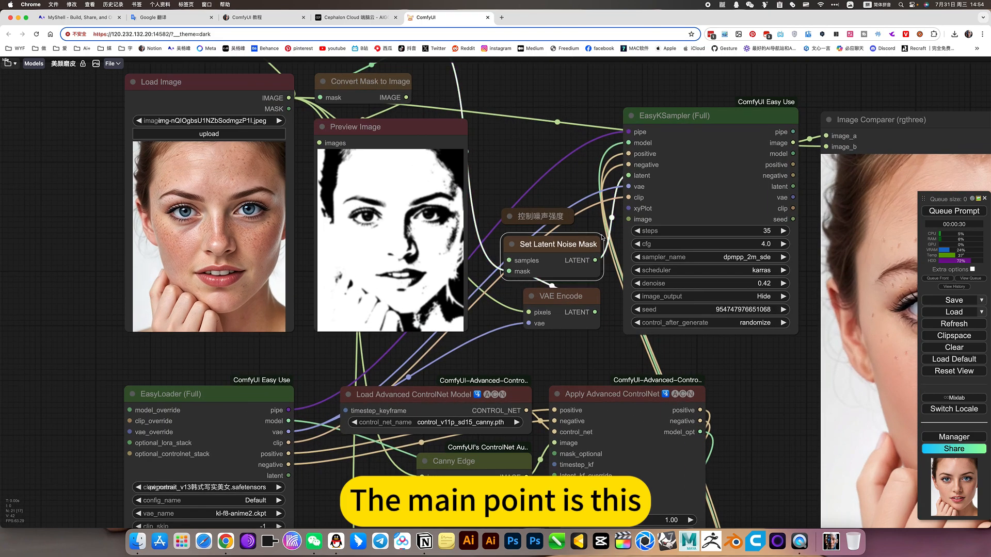
pyautogui.moveTo(515, 155); pyautogui.dragTo(577, 273)
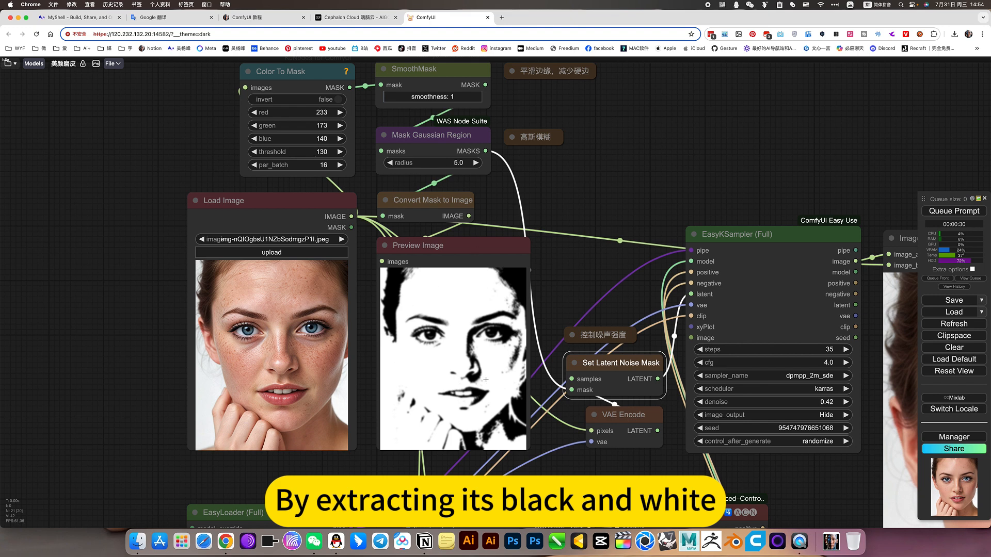
pyautogui.moveTo(595, 273); pyautogui.dragTo(602, 242)
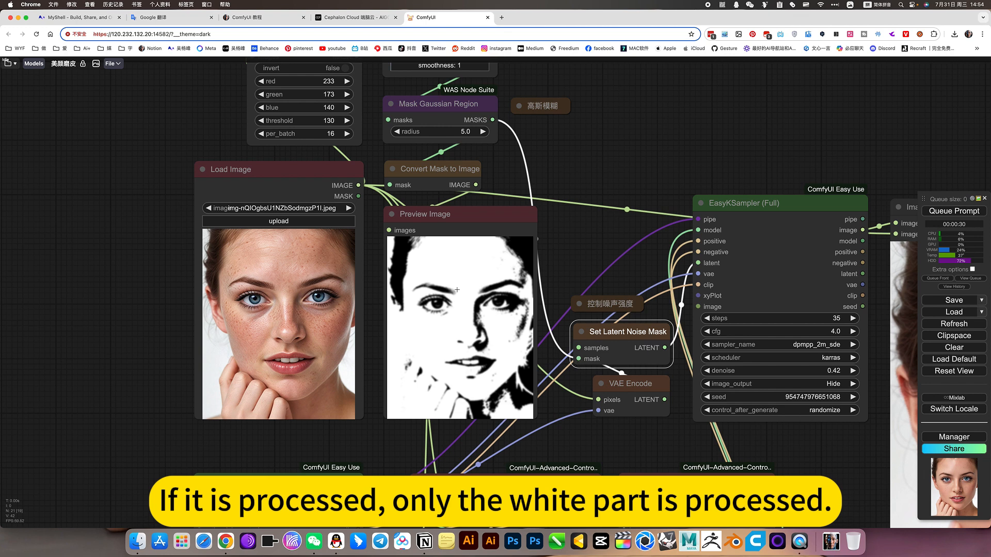
pyautogui.moveTo(552, 269); pyautogui.dragTo(504, 270)
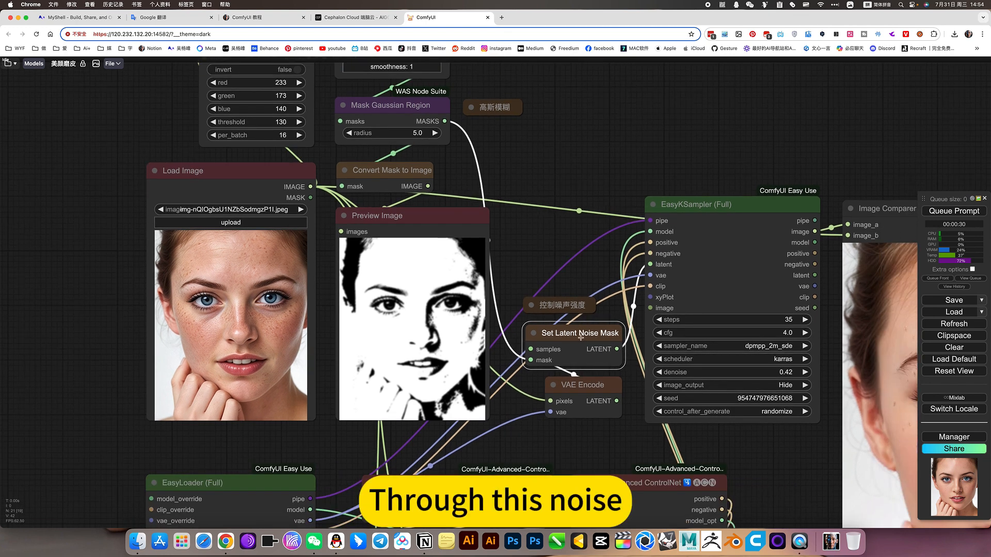
pyautogui.moveTo(610, 432); pyautogui.dragTo(477, 409)
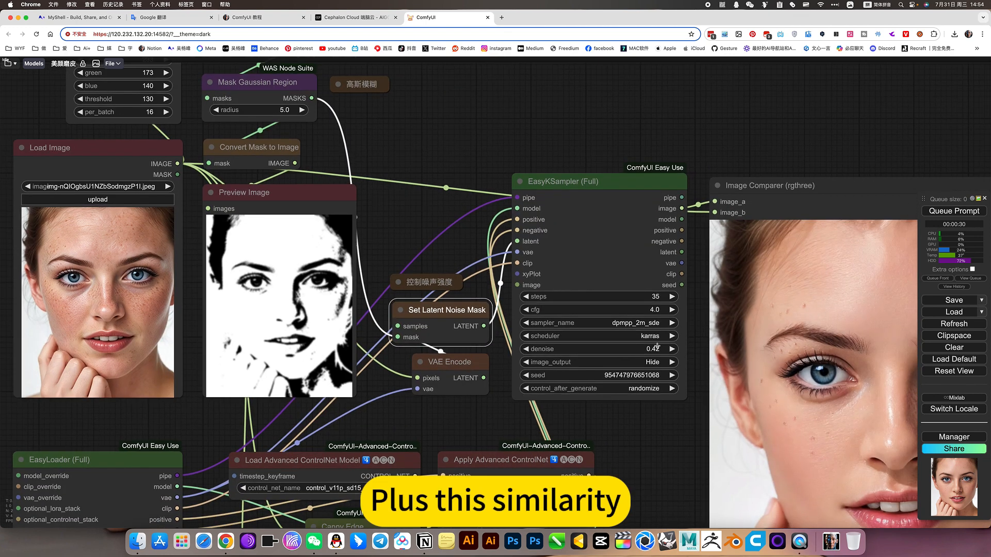
# Step: Set the EasyKSampler node's denoise to 0.4
pyautogui.click(654, 349)
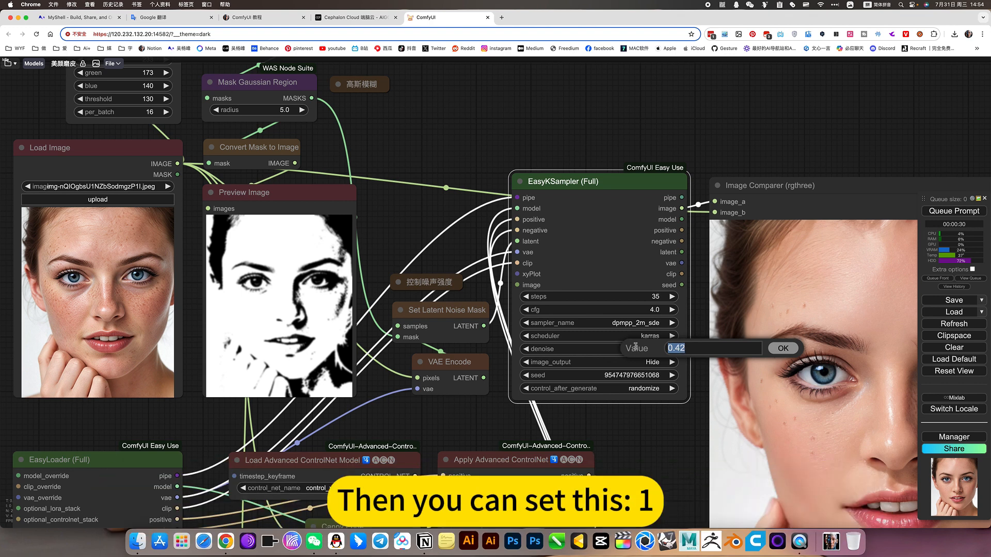
pyautogui.write('1')
pyautogui.doubleClick(669, 348)
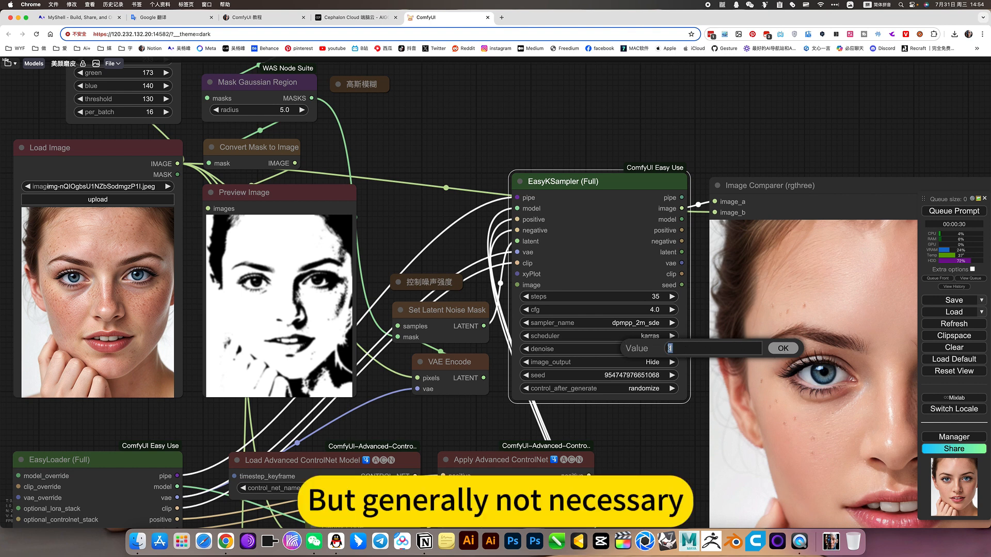
pyautogui.write('0.4')
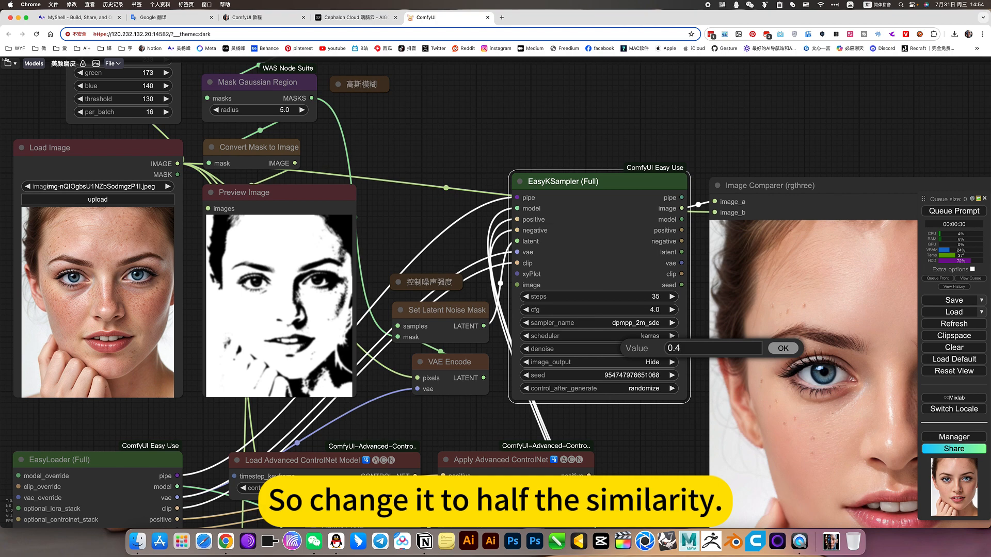
pyautogui.click(783, 349)
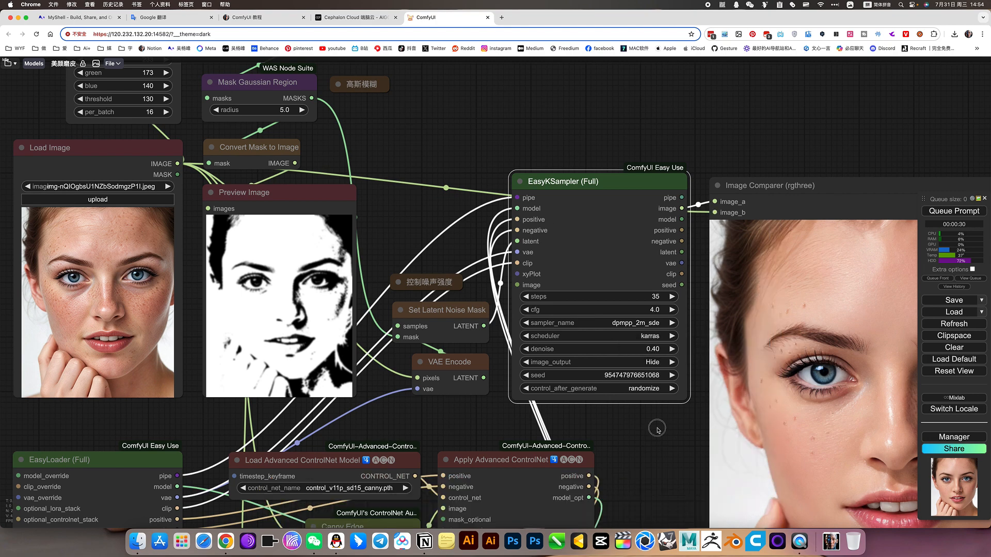
# Step: Examine the canny and depth ControlNet nodes that guide the sampling
pyautogui.click(653, 459)
pyautogui.scroll(-5, 653, 459)
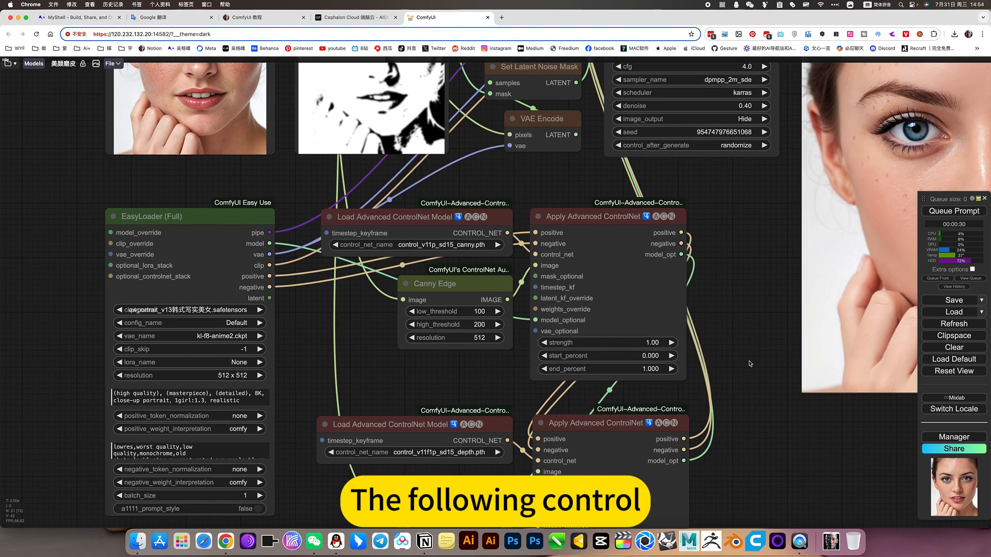
pyautogui.scroll(-2, 734, 376)
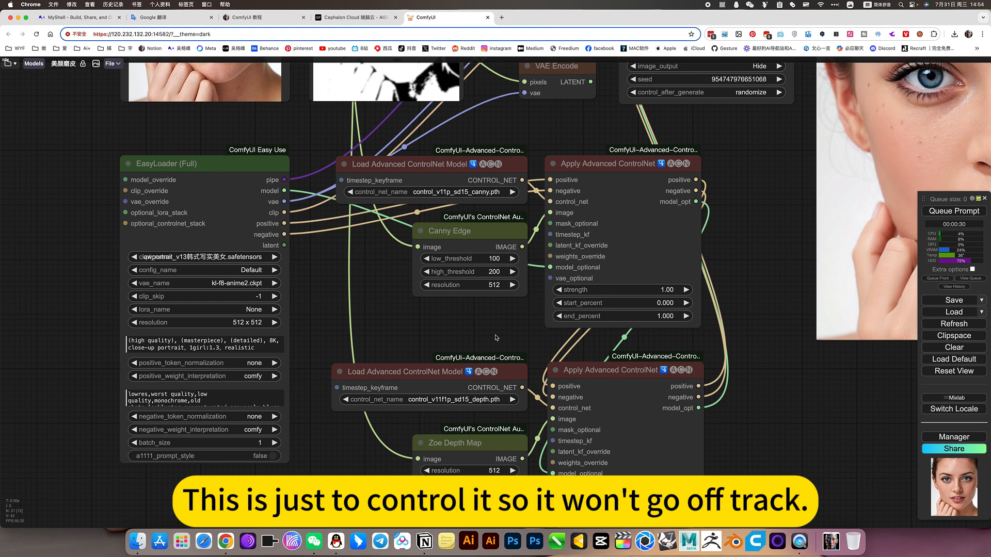
pyautogui.scroll(-2, 650, 311)
pyautogui.moveTo(651, 282); pyautogui.dragTo(580, 337)
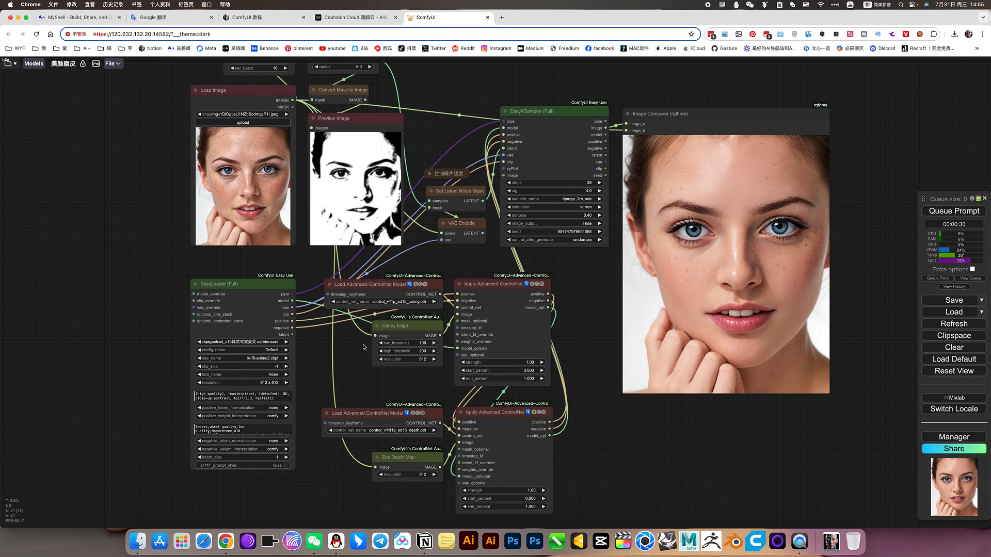
pyautogui.scroll(2, 365, 339)
pyautogui.scroll(4, 365, 339)
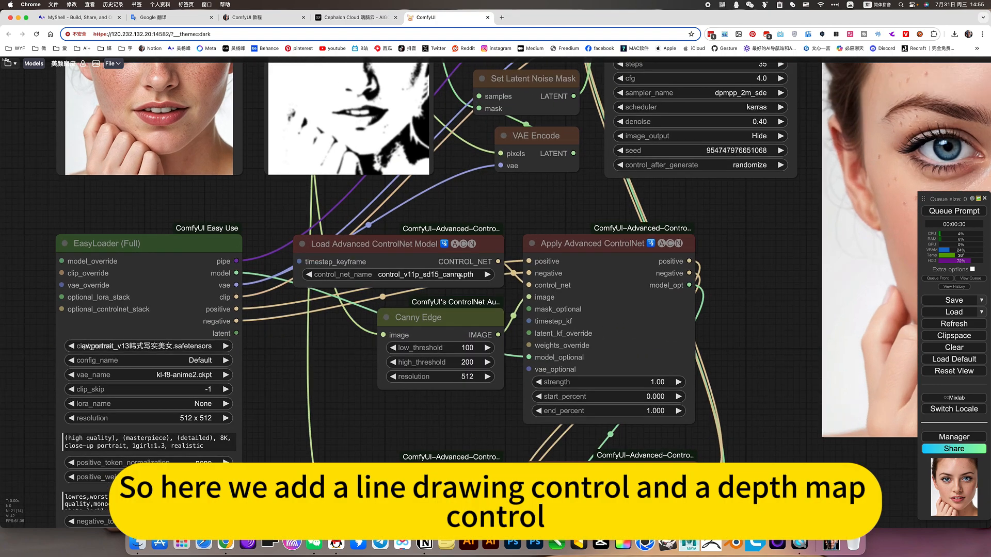
# Step: Review the canny and depth ControlNet branches against the facial outline in the Image Comparer result
pyautogui.moveTo(465, 428); pyautogui.dragTo(496, 270)
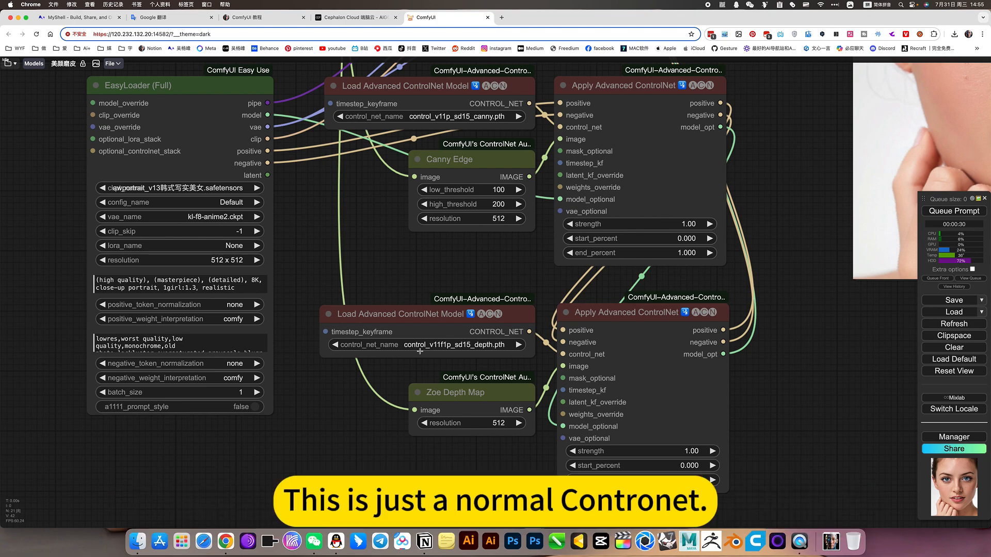
pyautogui.scroll(-10, 774, 386)
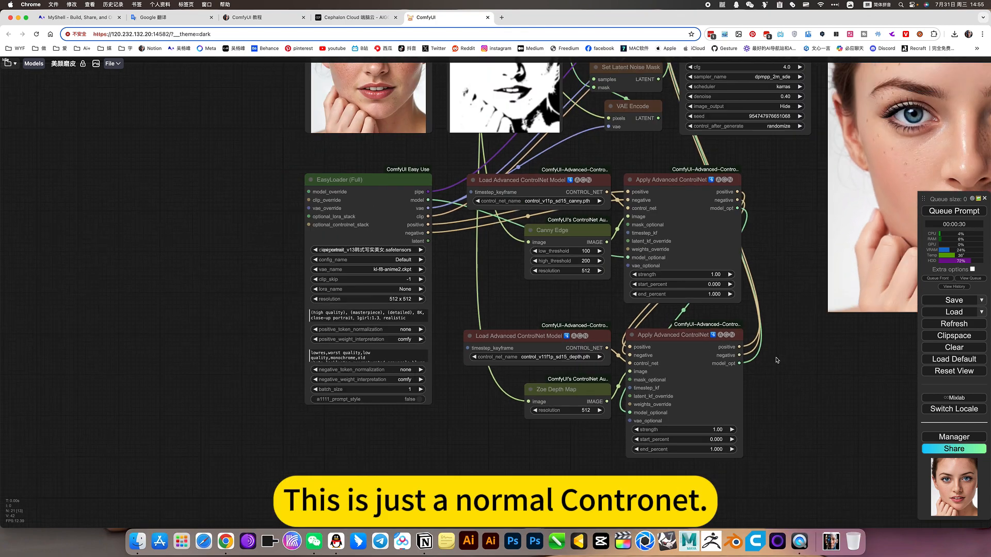
pyautogui.scroll(6, 771, 242)
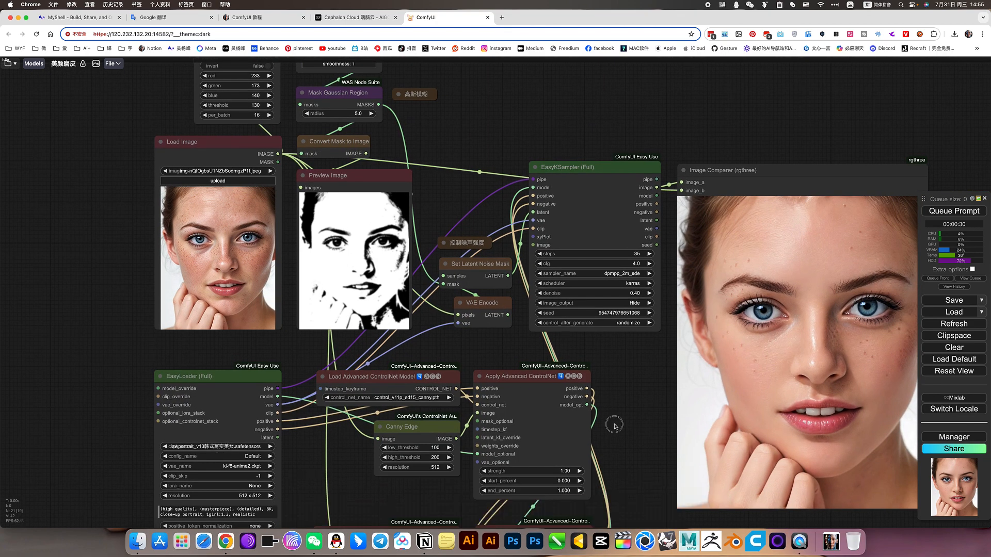
pyautogui.moveTo(615, 424); pyautogui.dragTo(633, 303)
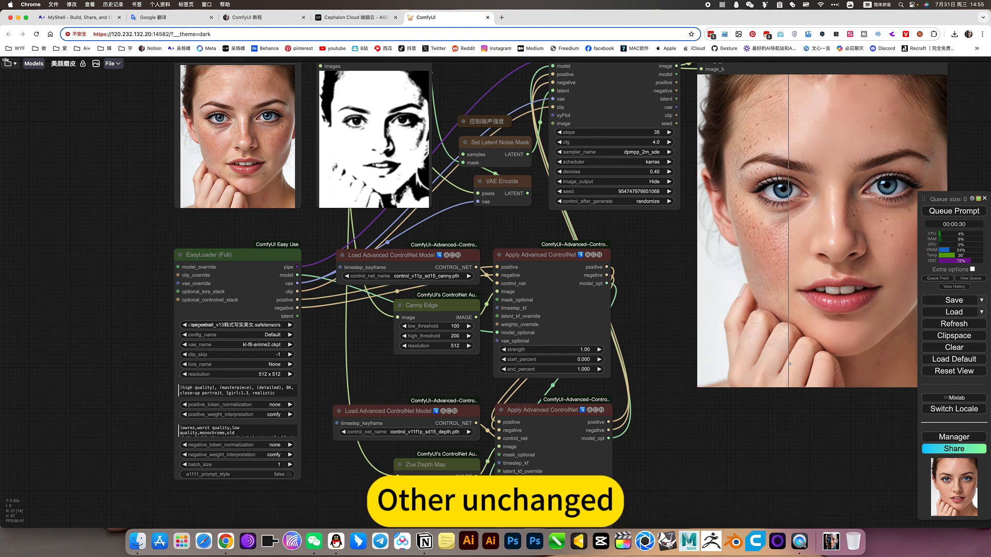
pyautogui.scroll(7, 826, 361)
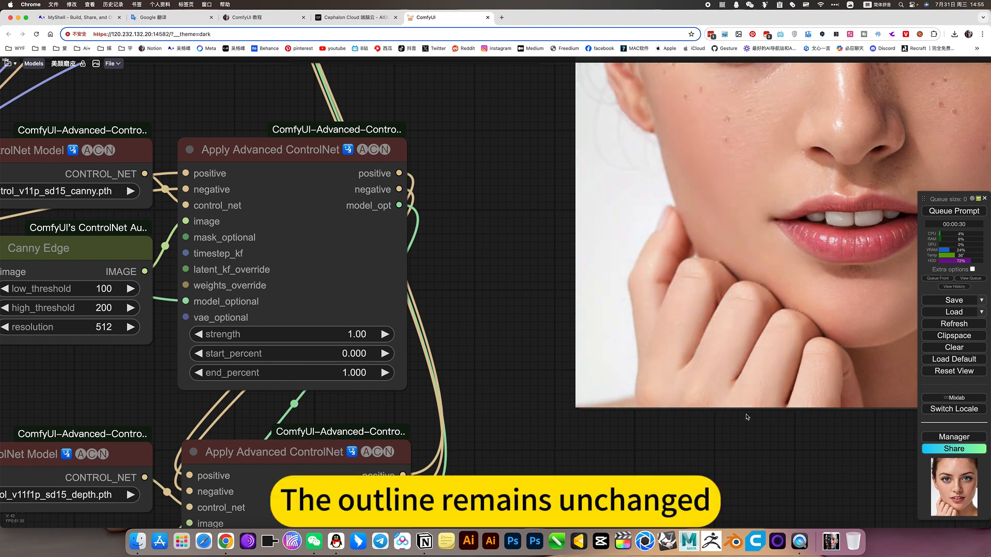
pyautogui.scroll(-7, 719, 429)
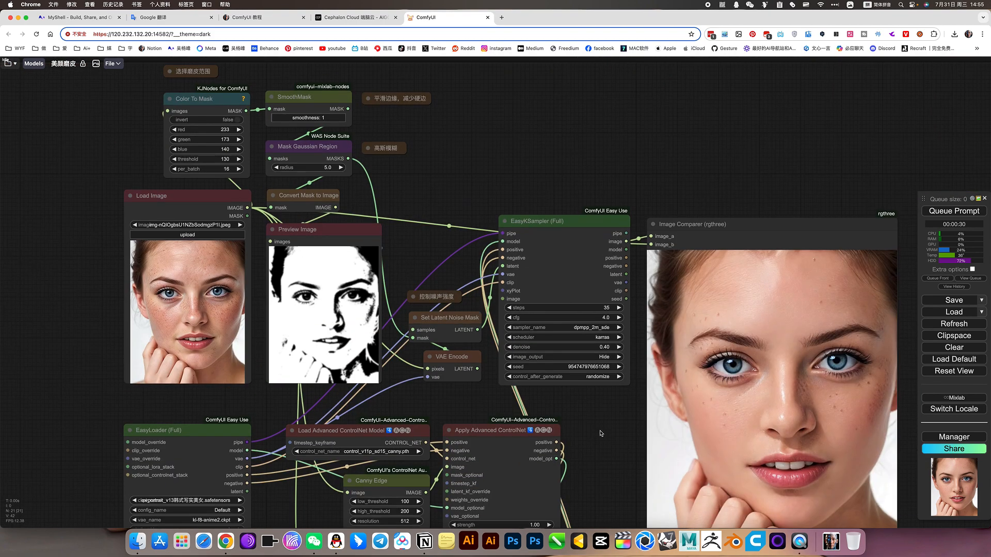
# Step: Examine the Color To Mask node and its explanatory notes alongside the source portrait and preview mask
pyautogui.moveTo(485, 418); pyautogui.dragTo(567, 433)
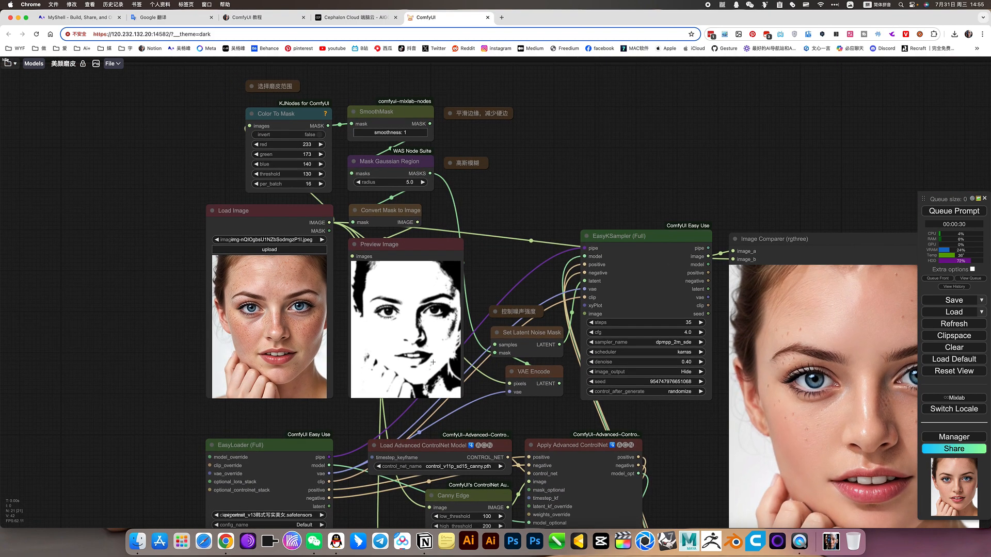
pyautogui.scroll(4, 341, 228)
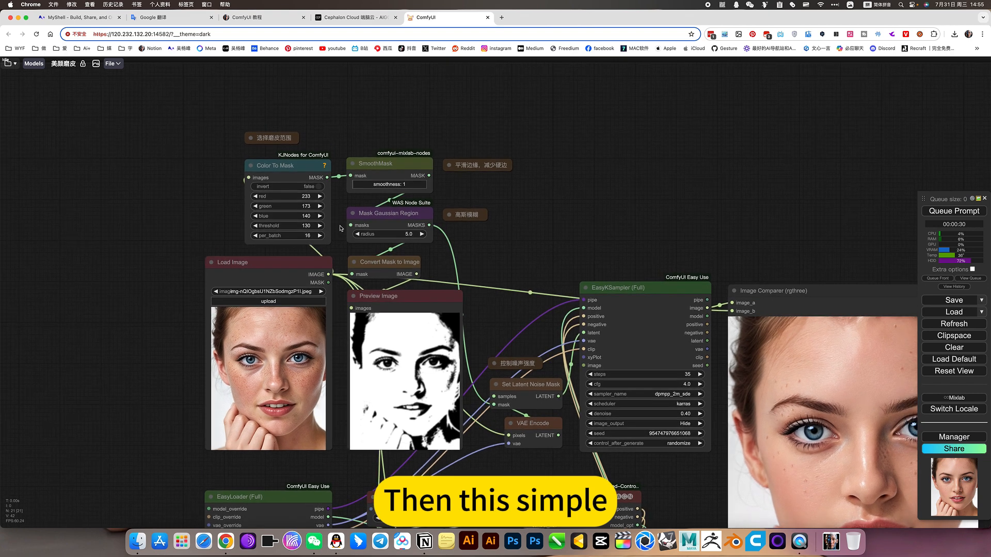
pyautogui.scroll(3, 341, 228)
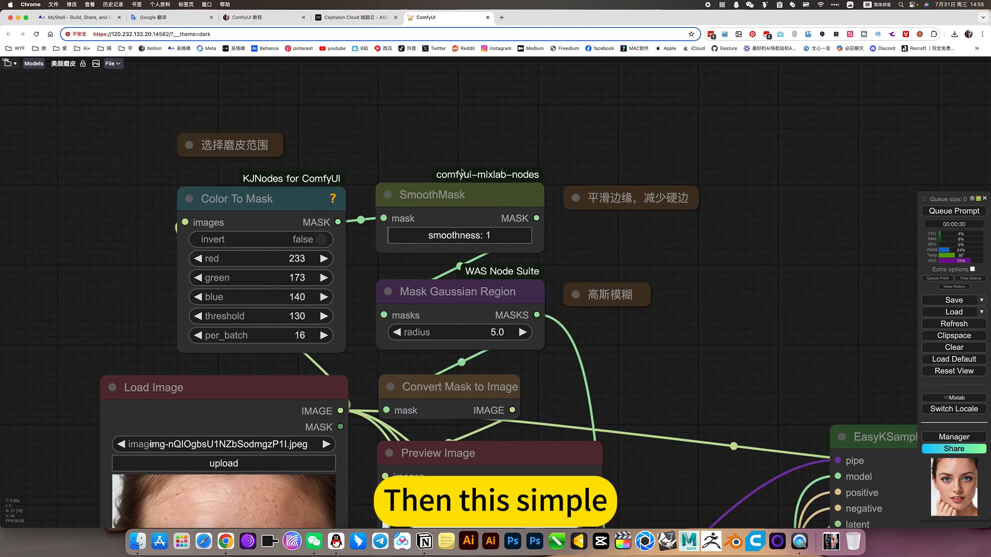
pyautogui.click(653, 200)
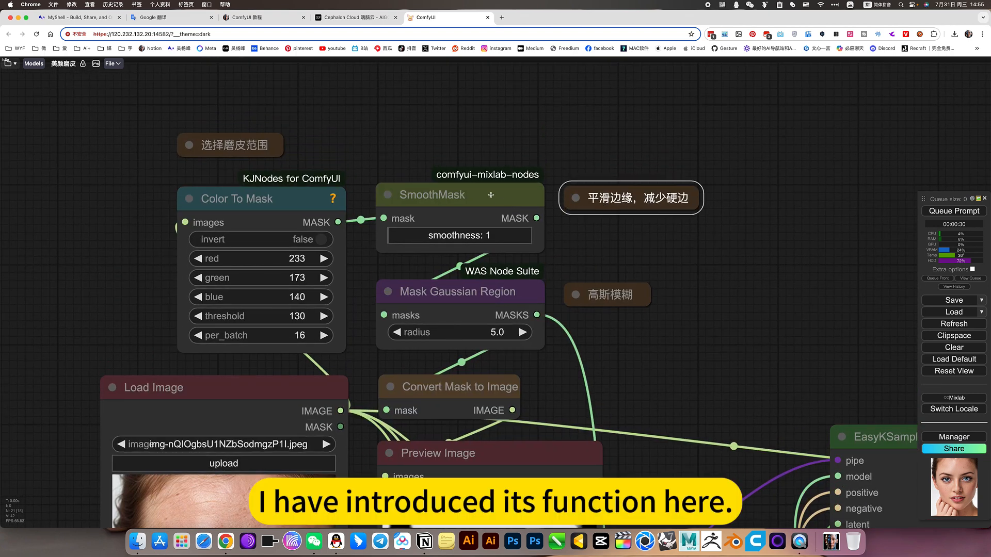
pyautogui.click(281, 193)
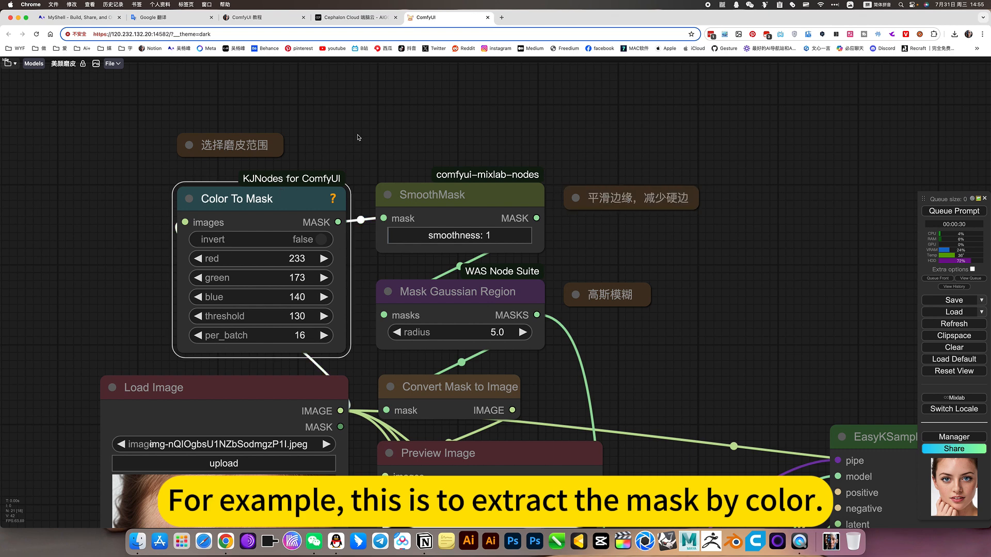
pyautogui.moveTo(359, 137); pyautogui.dragTo(661, 75)
pyautogui.scroll(4, 561, 100)
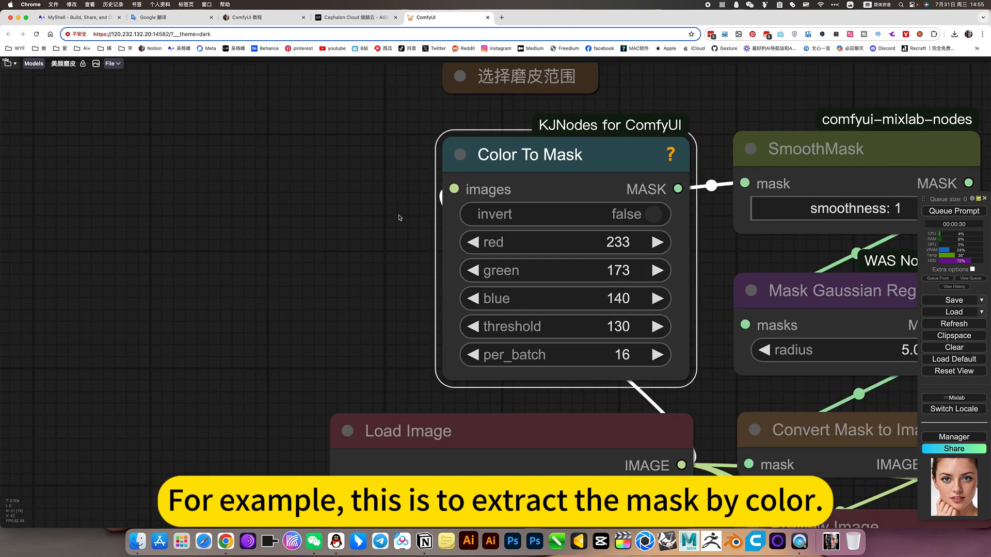
pyautogui.scroll(-5, 509, 262)
pyautogui.moveTo(427, 298); pyautogui.dragTo(286, 186)
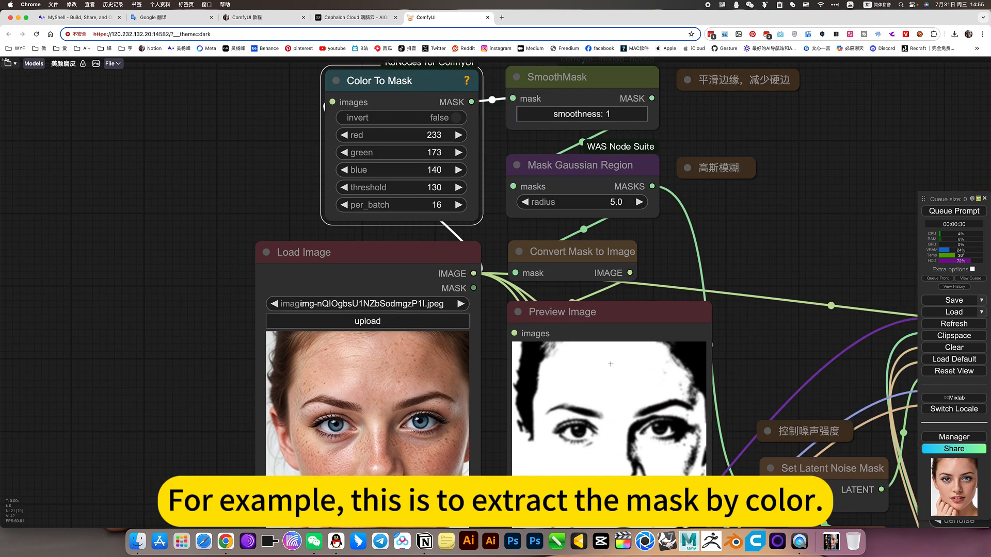
pyautogui.moveTo(748, 369); pyautogui.dragTo(600, 365)
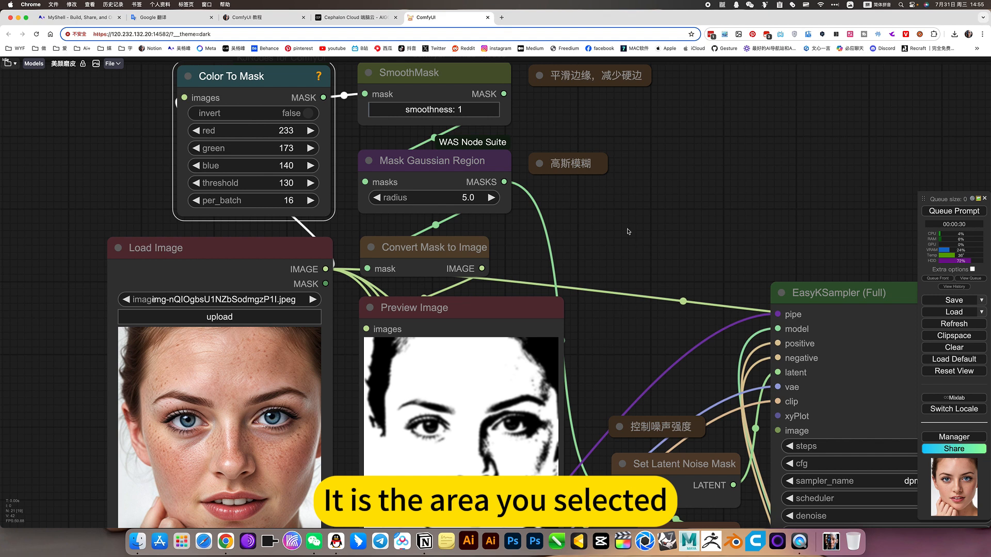
# Step: Set the SmoothMask node's smoothness to 2
pyautogui.moveTo(624, 222); pyautogui.dragTo(641, 263)
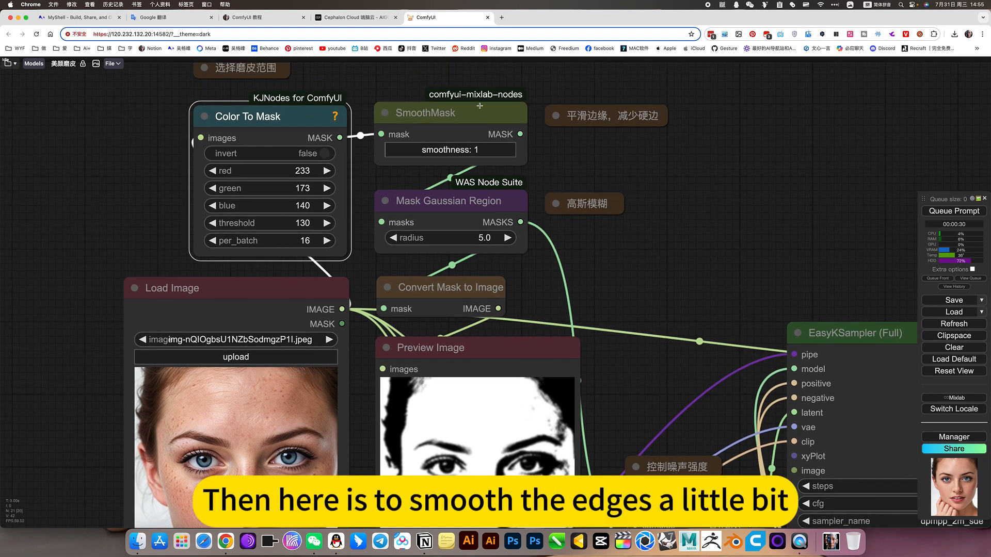
pyautogui.click(481, 114)
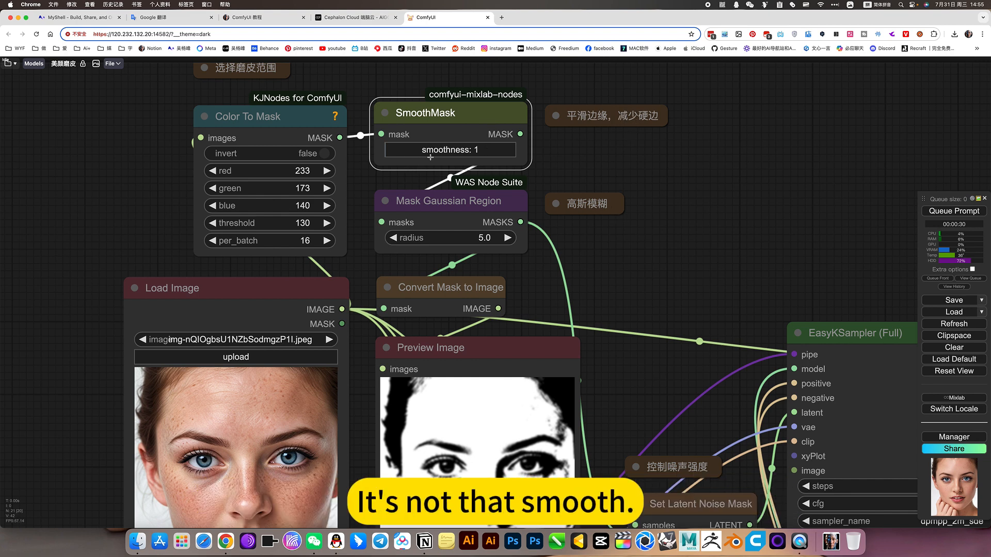
pyautogui.moveTo(390, 151)
pyautogui.mouseDown()
pyautogui.moveTo(503, 150)
pyautogui.moveTo(386, 152)
pyautogui.mouseUp()
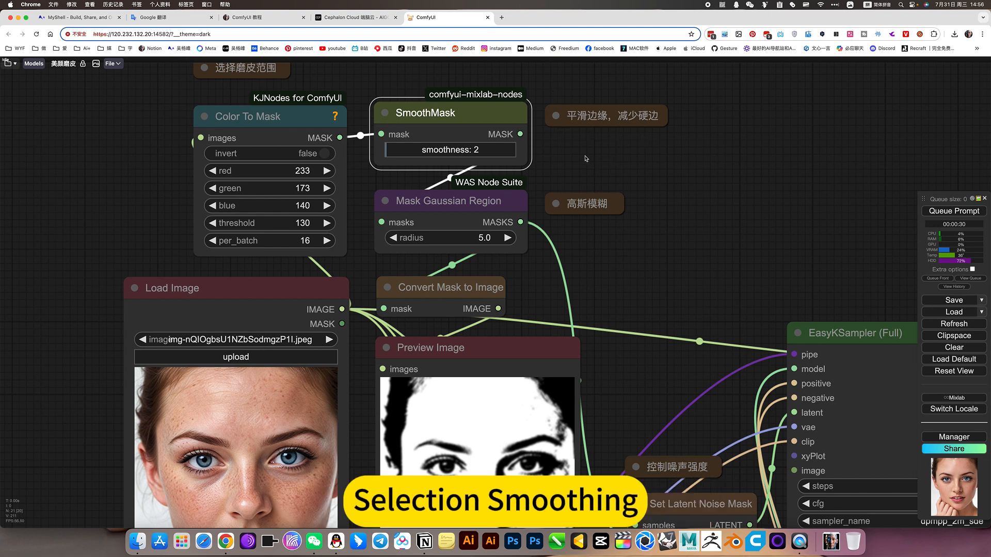
# Step: Examine the Mask Gaussian Region node and compare the mask's edges with the skin transitions in the Image Comparer
pyautogui.moveTo(605, 162); pyautogui.dragTo(576, 134)
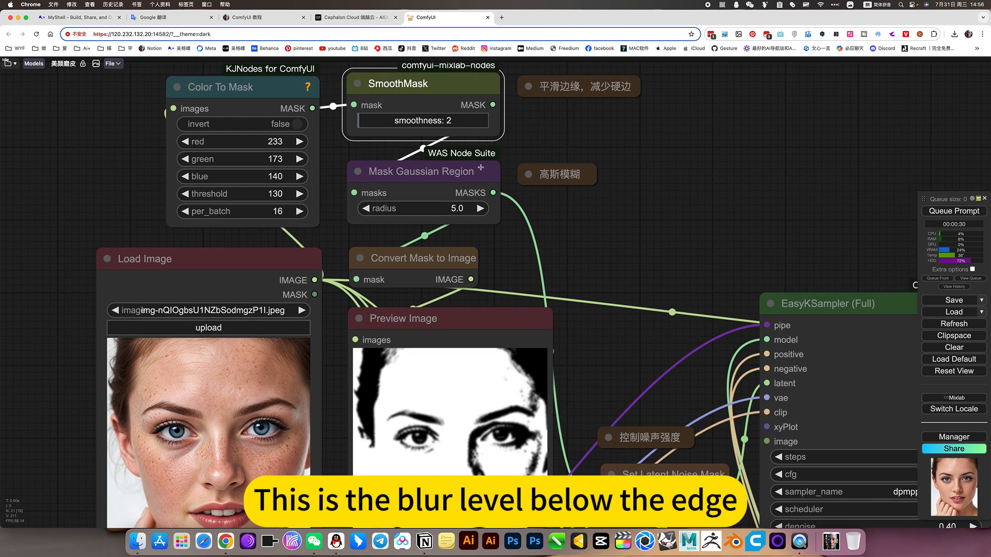
pyautogui.click(479, 166)
pyautogui.moveTo(572, 211); pyautogui.dragTo(617, 140)
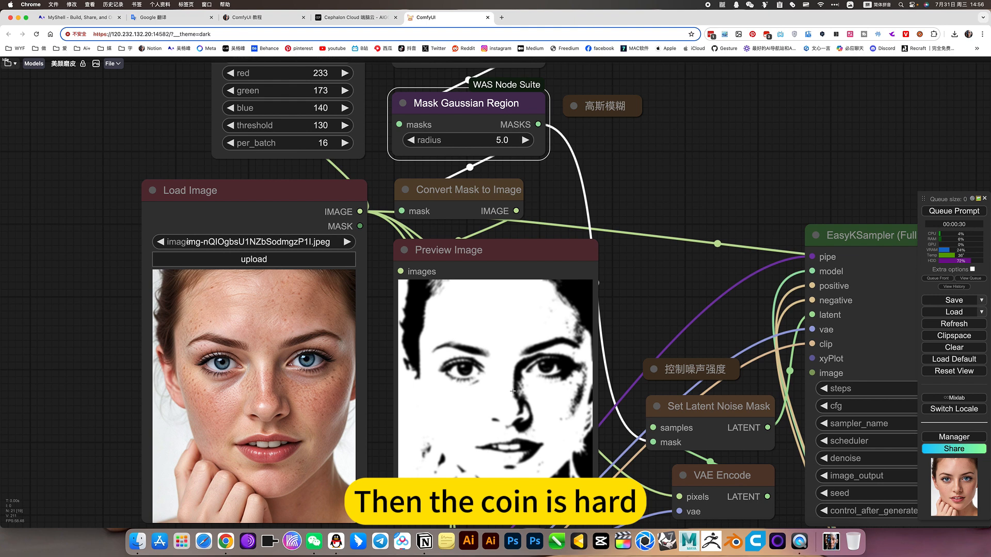
pyautogui.moveTo(672, 284); pyautogui.dragTo(138, 171)
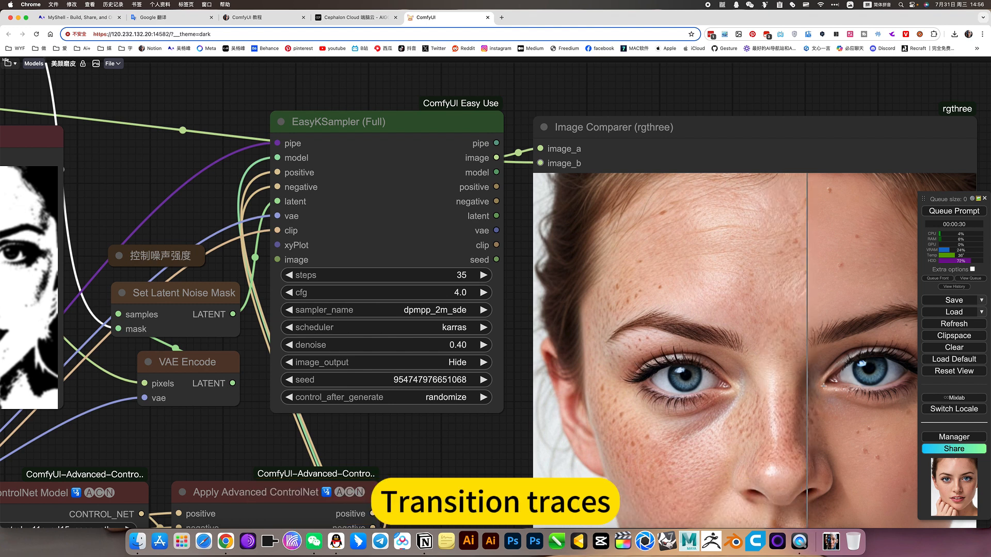
pyautogui.moveTo(164, 162); pyautogui.dragTo(656, 306)
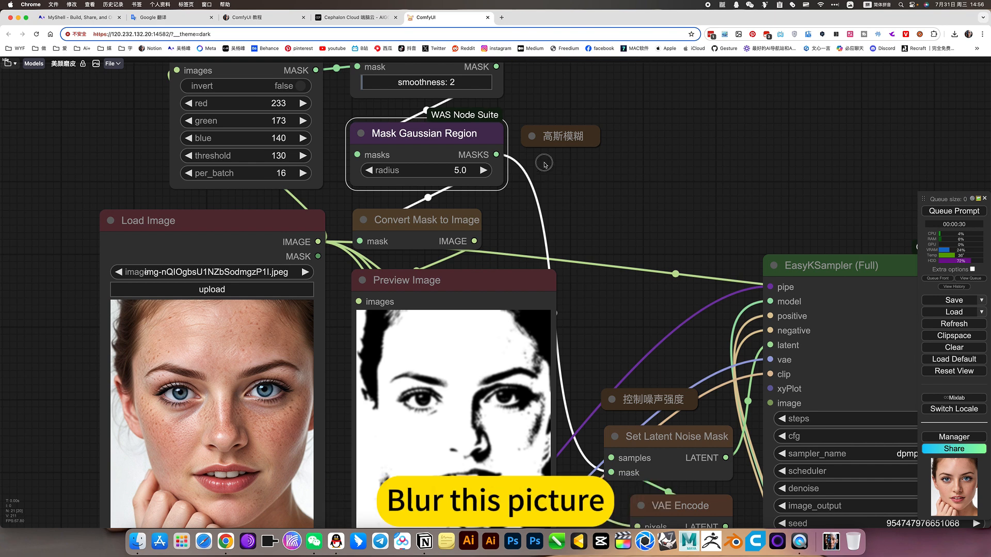
pyautogui.moveTo(544, 164); pyautogui.dragTo(508, 125)
# Step: Trace the mask through the Set Latent Noise Mask node into the EasyKSampler and down to the ControlNet nodes
pyautogui.moveTo(574, 308); pyautogui.dragTo(464, 215)
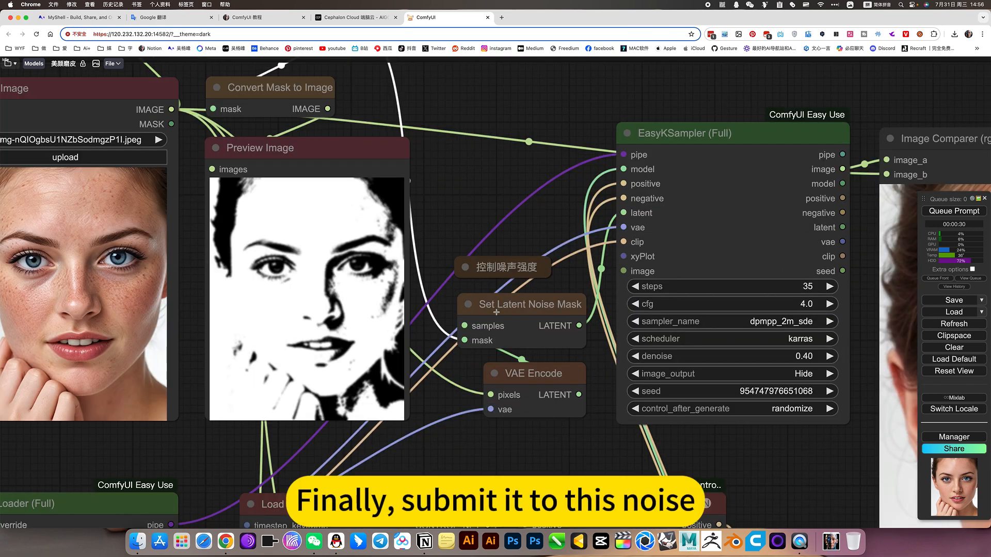
pyautogui.click(517, 306)
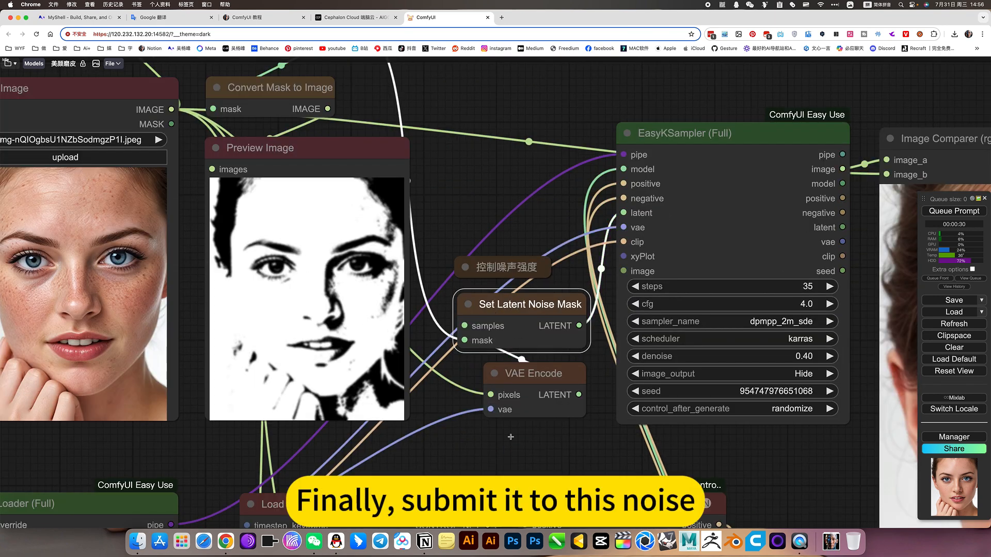
pyautogui.moveTo(506, 440); pyautogui.dragTo(372, 436)
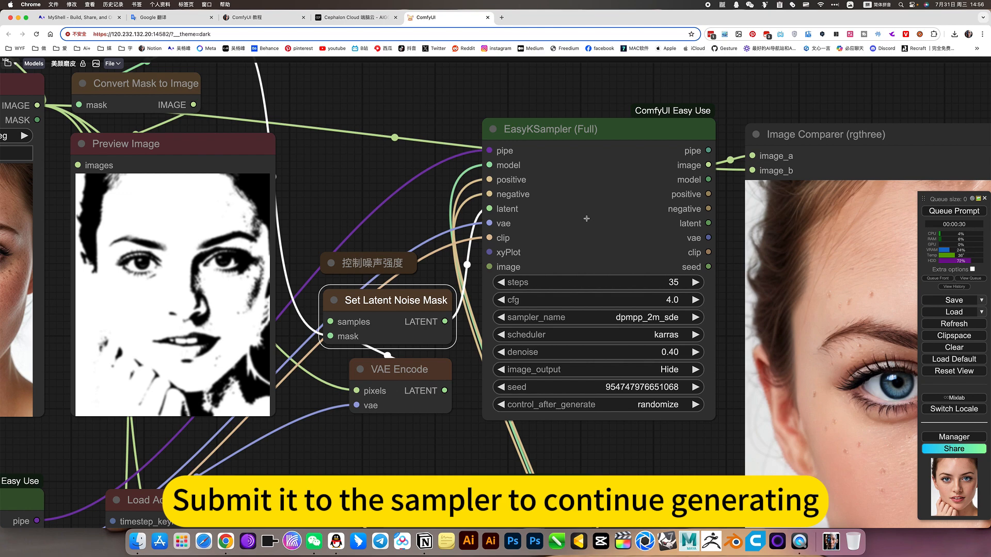
pyautogui.scroll(-4, 447, 430)
pyautogui.moveTo(554, 459); pyautogui.dragTo(770, 247)
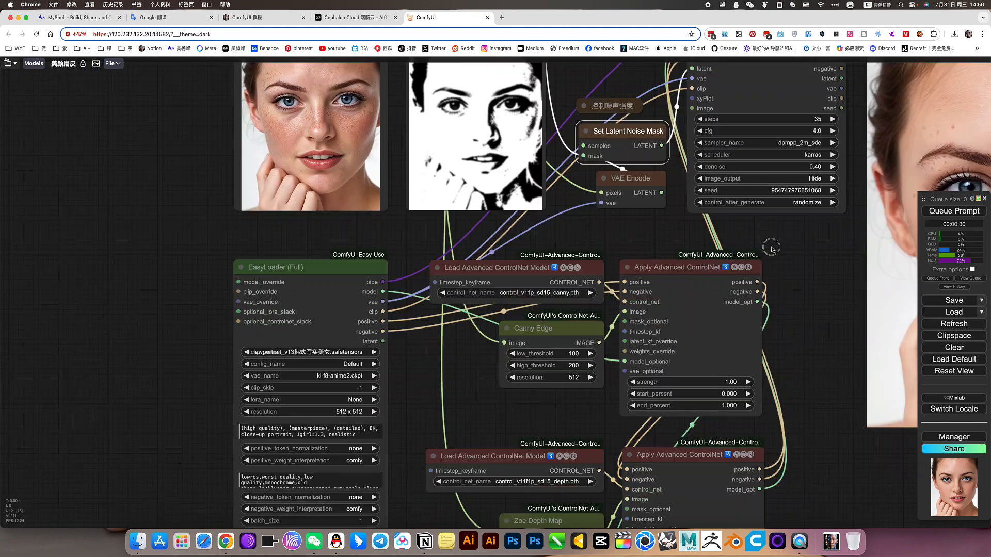
# Step: Set the Mask Gaussian Region node's radius to 20
pyautogui.moveTo(612, 226); pyautogui.dragTo(585, 456)
pyautogui.moveTo(551, 258); pyautogui.dragTo(448, 271)
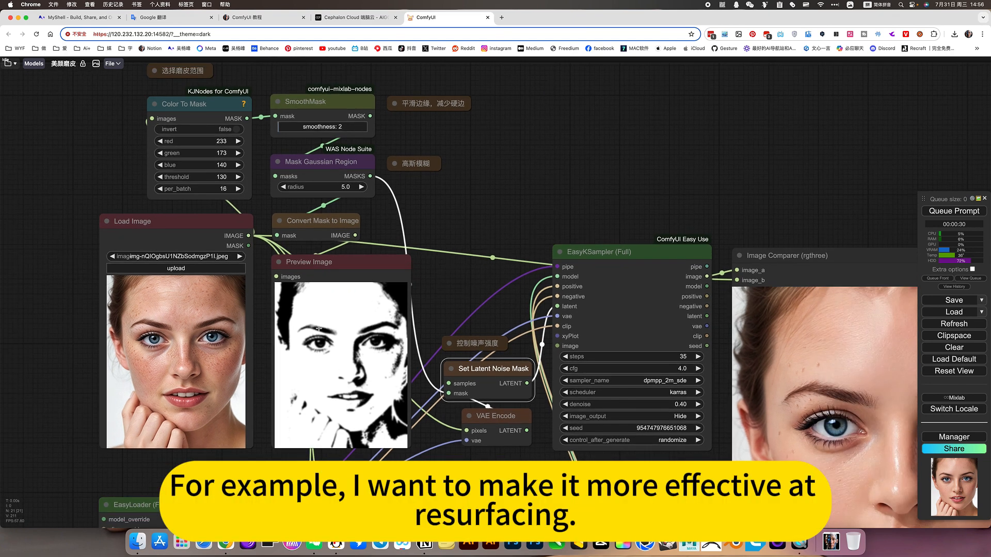
pyautogui.scroll(4, 337, 184)
pyautogui.click(347, 187)
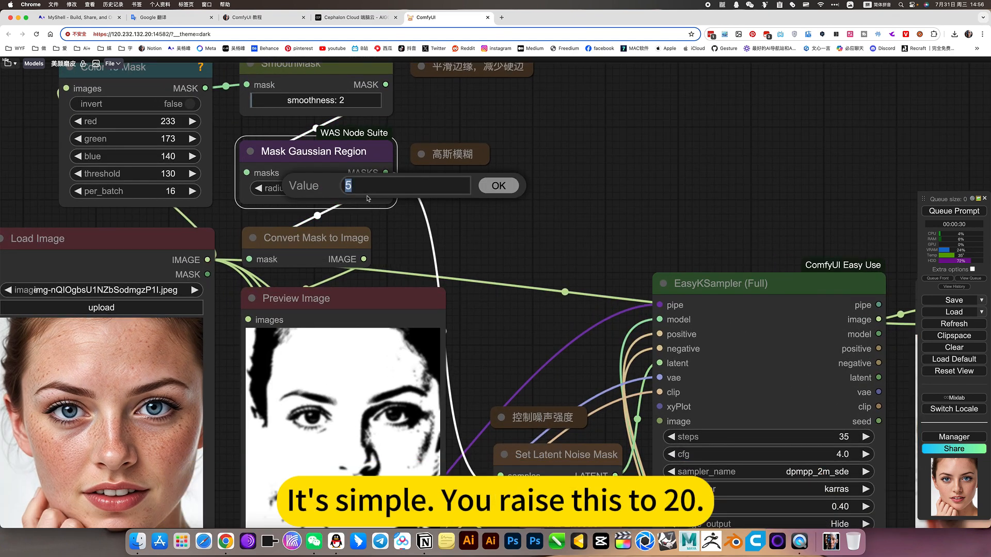
pyautogui.write('20')
pyautogui.press('Return')
pyautogui.hscroll(5, 555, 196)
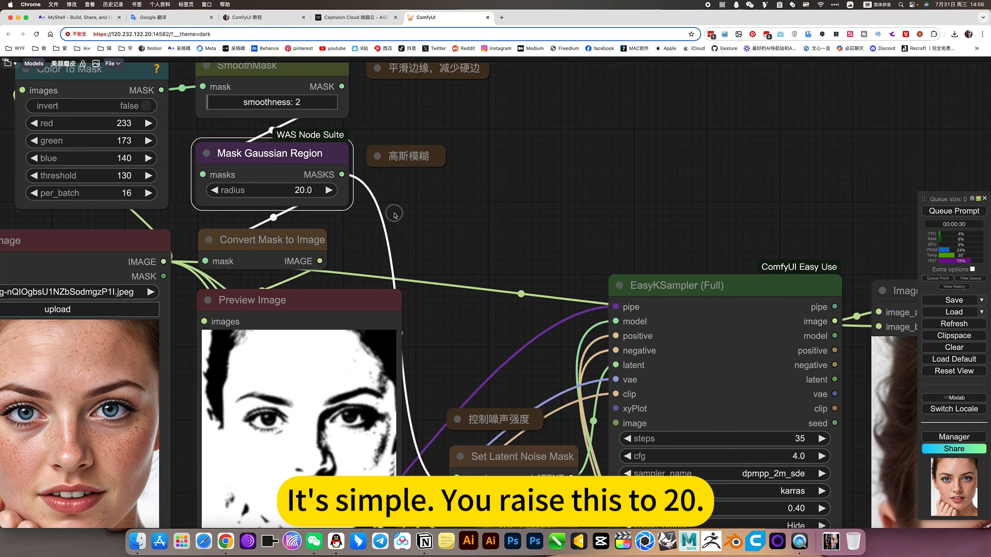
# Step: Queue the prompt to regenerate the portrait with the more strongly blurred mask
pyautogui.scroll(-5, 724, 208)
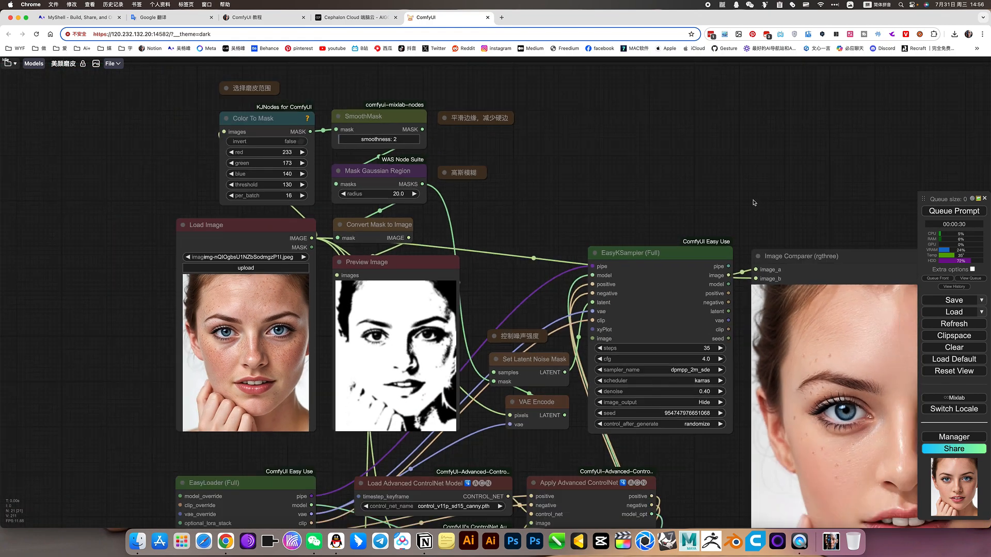
pyautogui.moveTo(690, 173); pyautogui.dragTo(578, 137)
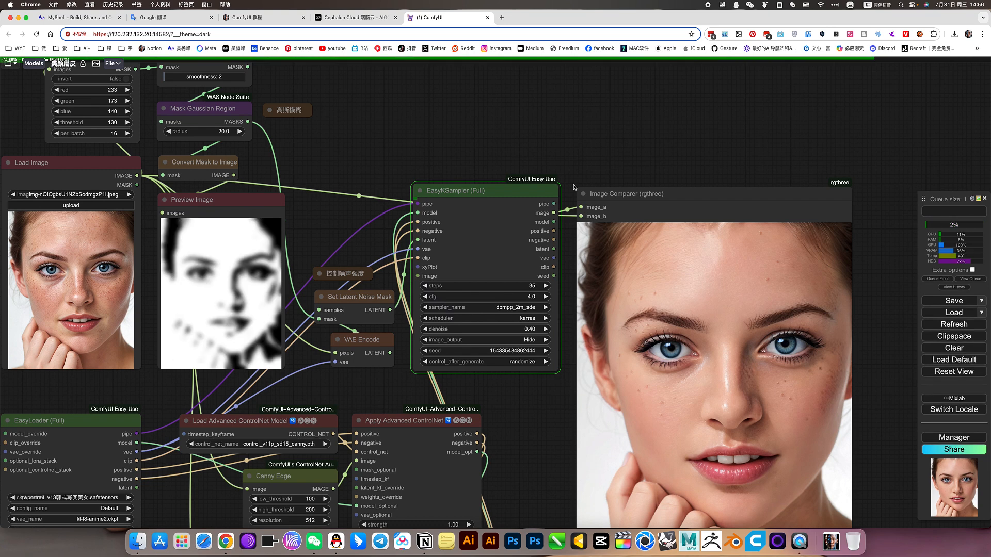
pyautogui.scroll(-3, 575, 190)
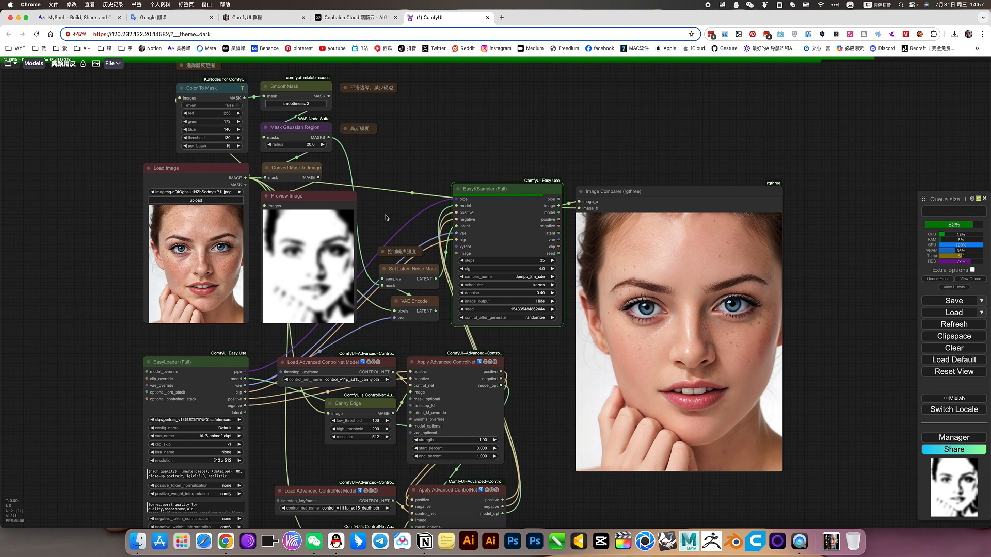
pyautogui.moveTo(386, 217); pyautogui.dragTo(452, 229)
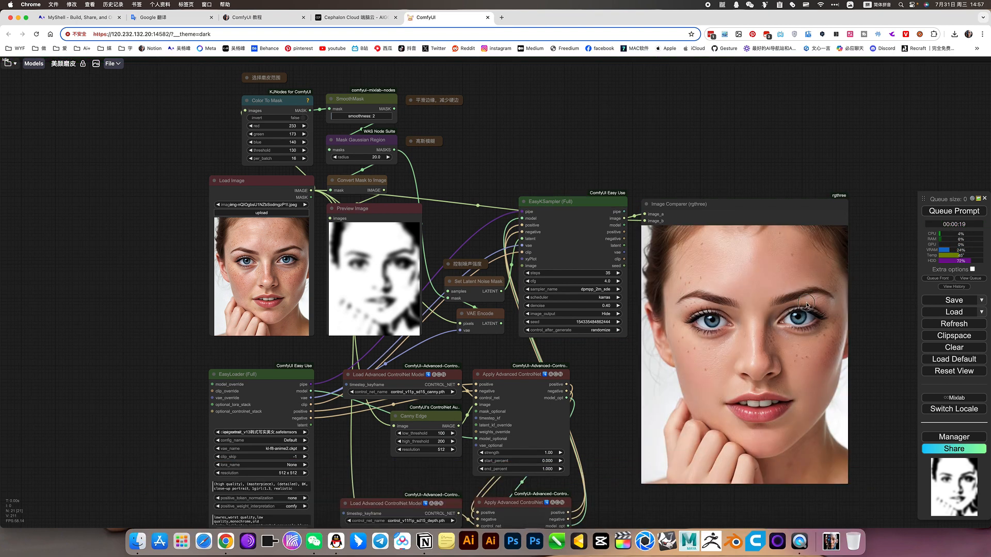
# Step: Inspect the regenerated portrait's skin up close in the Image Comparer against the original
pyautogui.scroll(6, 723, 303)
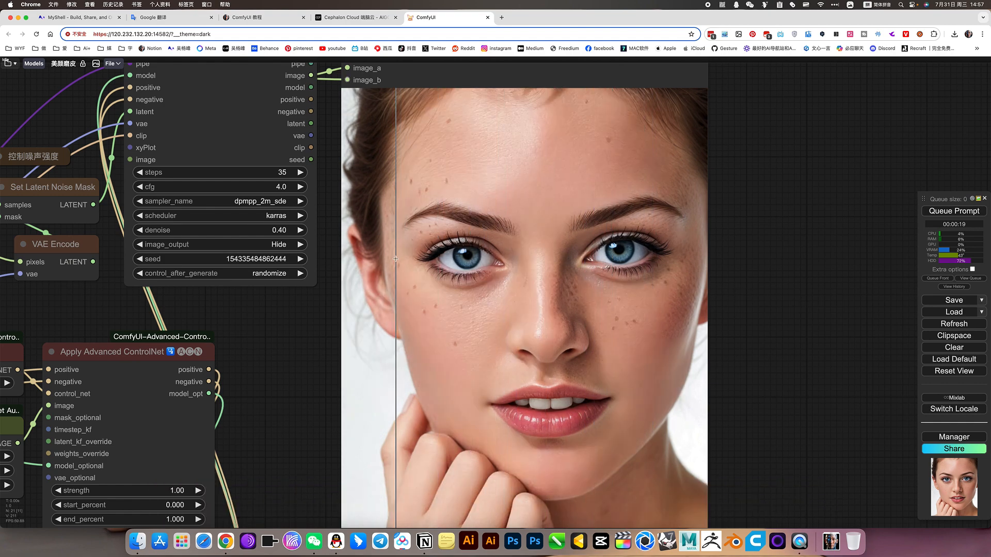
pyautogui.scroll(2, 800, 321)
pyautogui.scroll(-4, 801, 321)
pyautogui.scroll(-4, 800, 320)
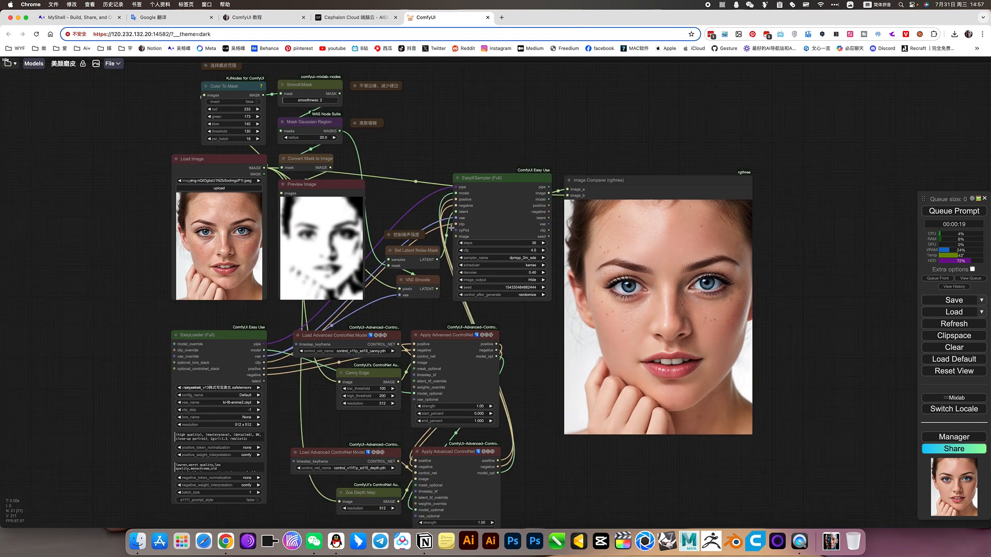
# Step: Set the Mask Gaussian Region node's radius to 5
pyautogui.moveTo(489, 168); pyautogui.dragTo(794, 253)
pyautogui.scroll(5, 571, 249)
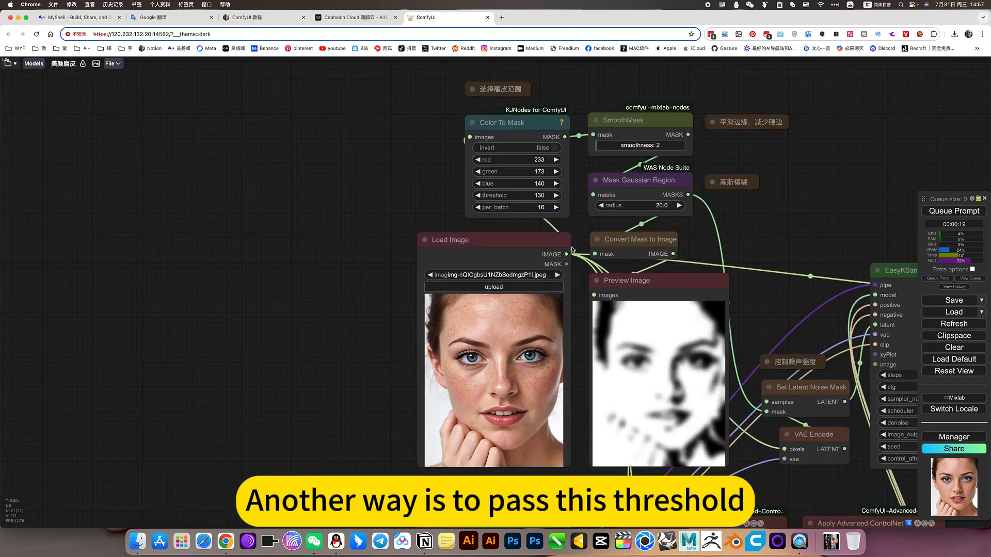
pyautogui.click(539, 195)
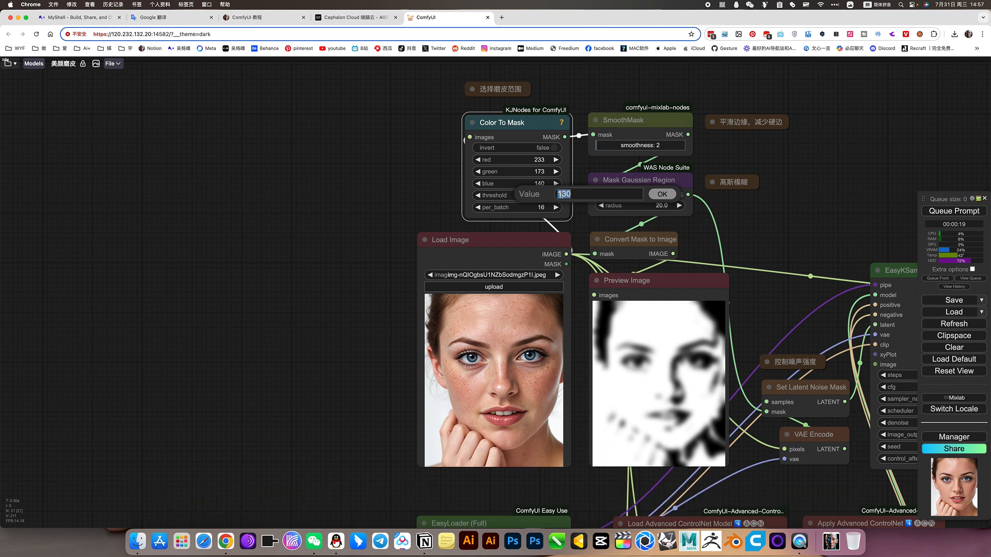
pyautogui.click(662, 195)
pyautogui.click(669, 208)
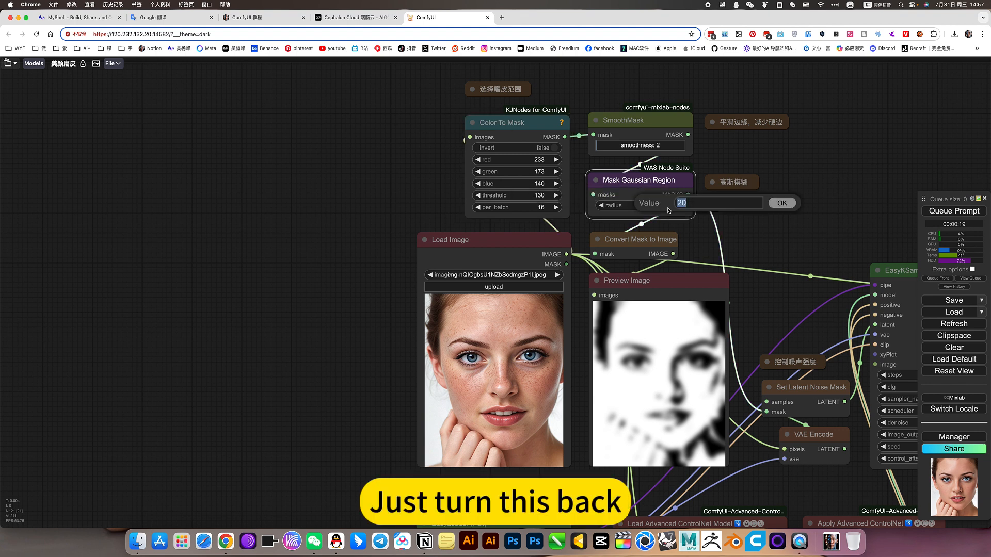
pyautogui.write('5')
pyautogui.press('Return')
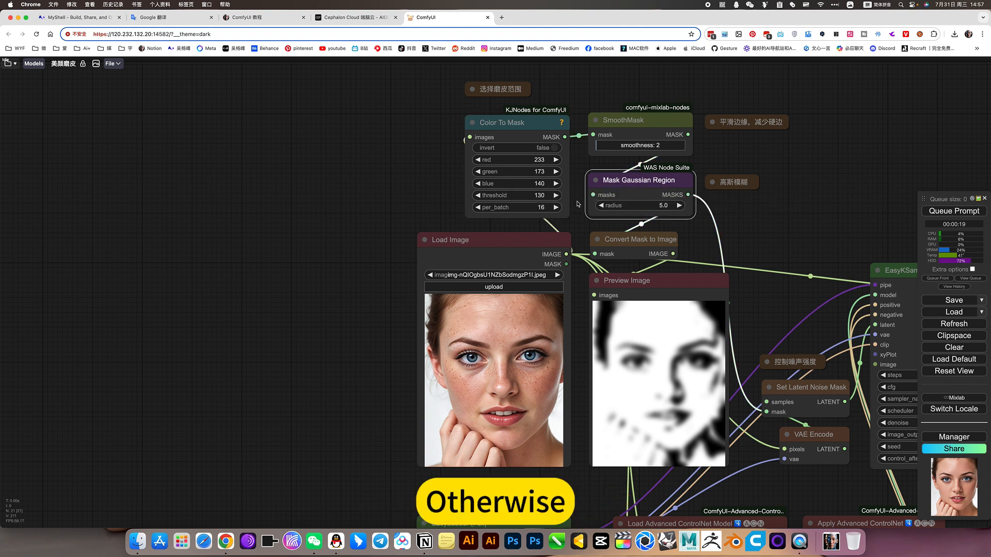
# Step: Set the Color To Mask node's threshold to 60 and queue the prompt to regenerate the mask and portrait
pyautogui.click(546, 196)
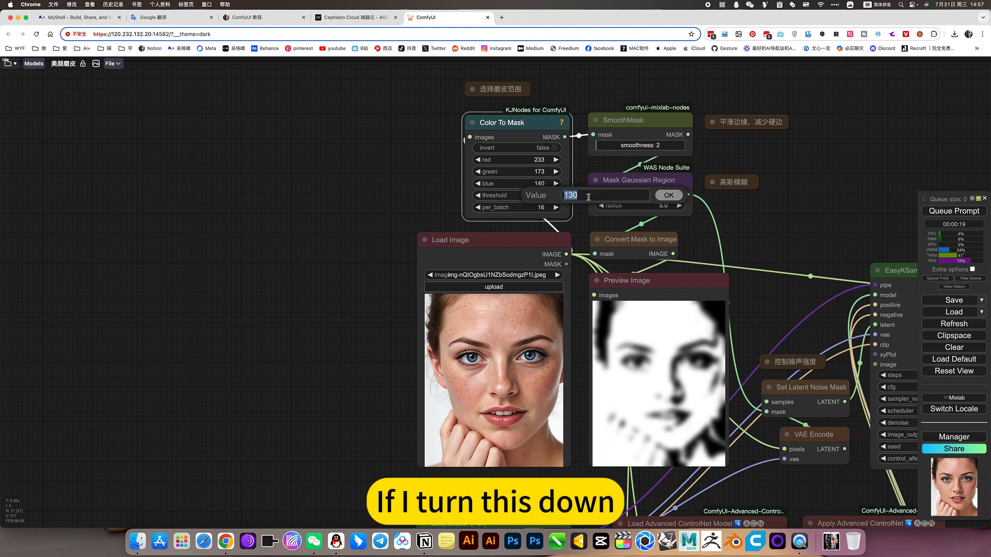
pyautogui.write('60')
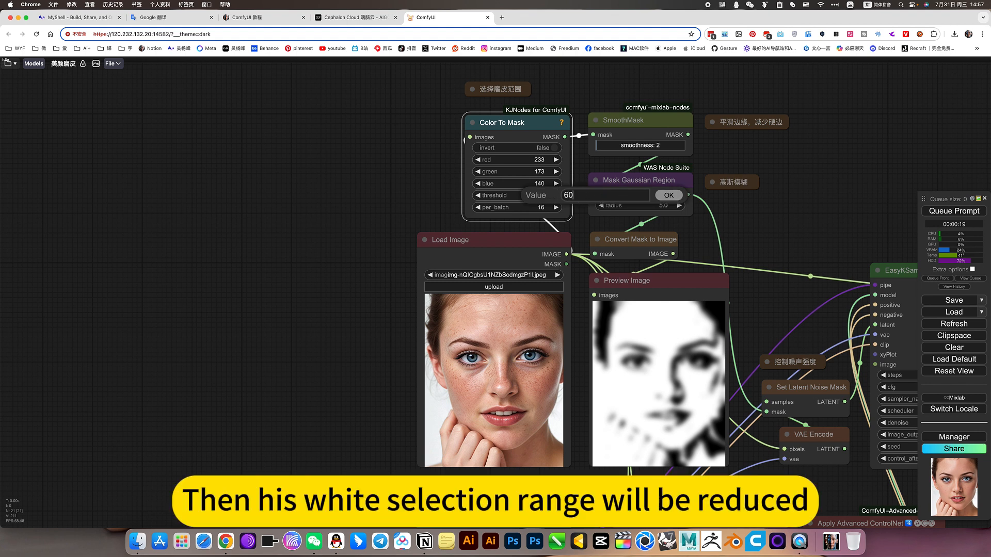
pyautogui.press('Return')
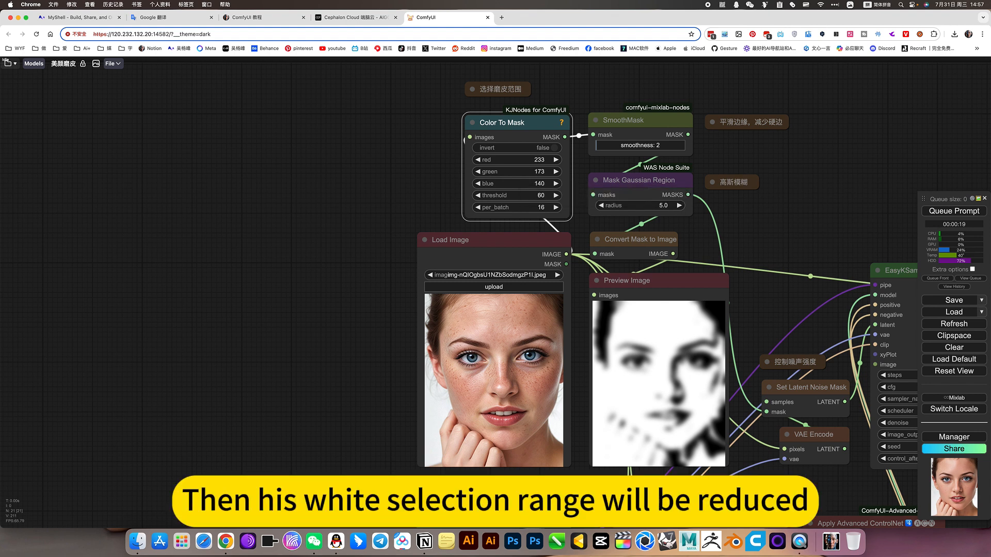
pyautogui.click(951, 212)
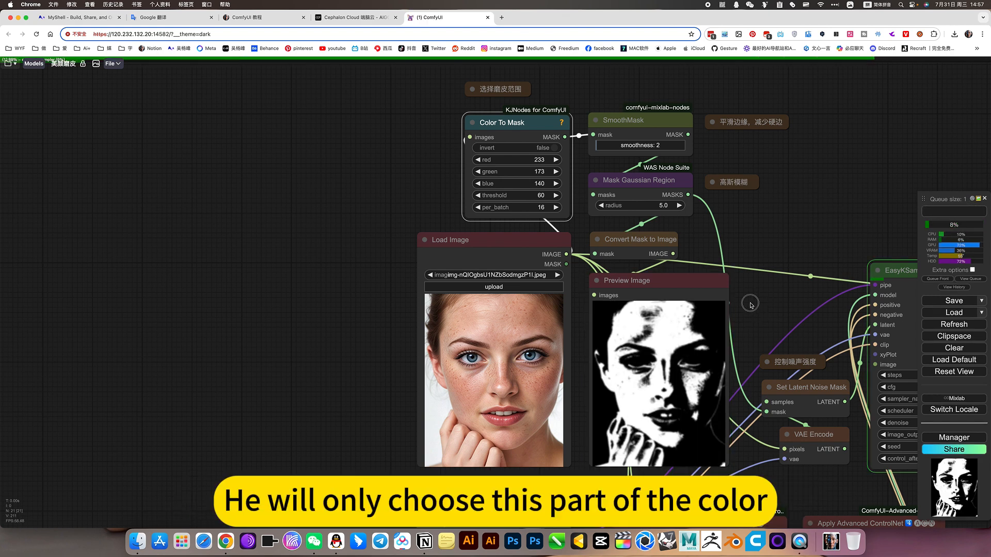
# Step: Inspect the mask preview up close to see which skin areas the reduced threshold selects
pyautogui.moveTo(749, 304); pyautogui.dragTo(720, 271)
pyautogui.scroll(3, 646, 300)
pyautogui.scroll(5, 647, 300)
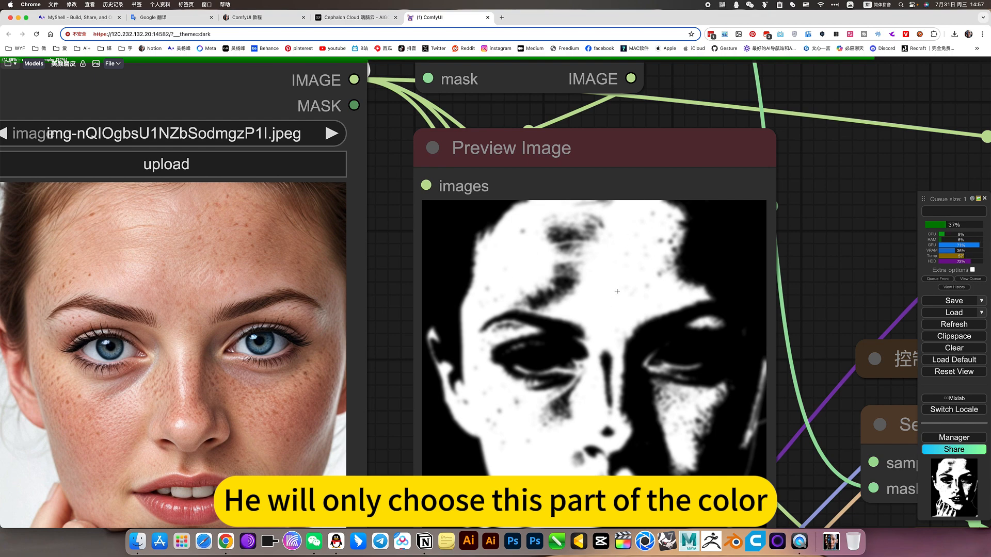
pyautogui.scroll(-3, 821, 299)
pyautogui.scroll(-2, 822, 299)
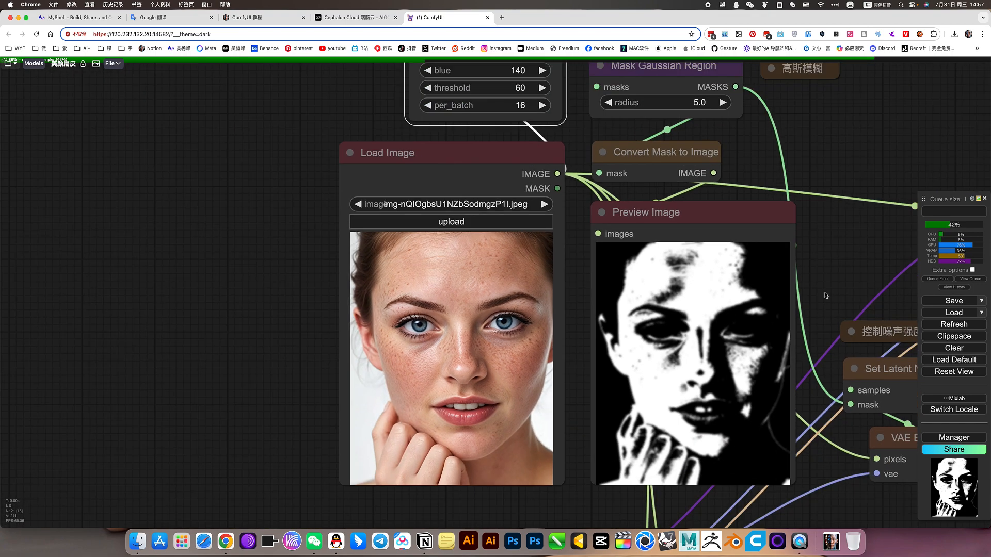
pyautogui.moveTo(825, 283); pyautogui.dragTo(826, 358)
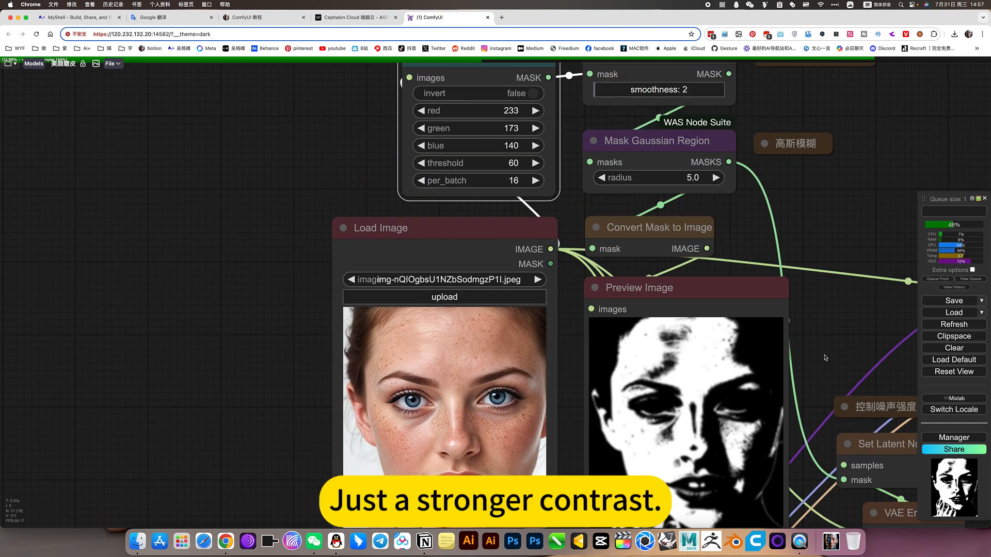
# Step: Compare the Color To Mask node's red, green and blue values with the forehead skin tone in the Load Image portrait
pyautogui.scroll(-4, 825, 357)
pyautogui.moveTo(838, 264); pyautogui.dragTo(826, 290)
pyautogui.scroll(6, 506, 217)
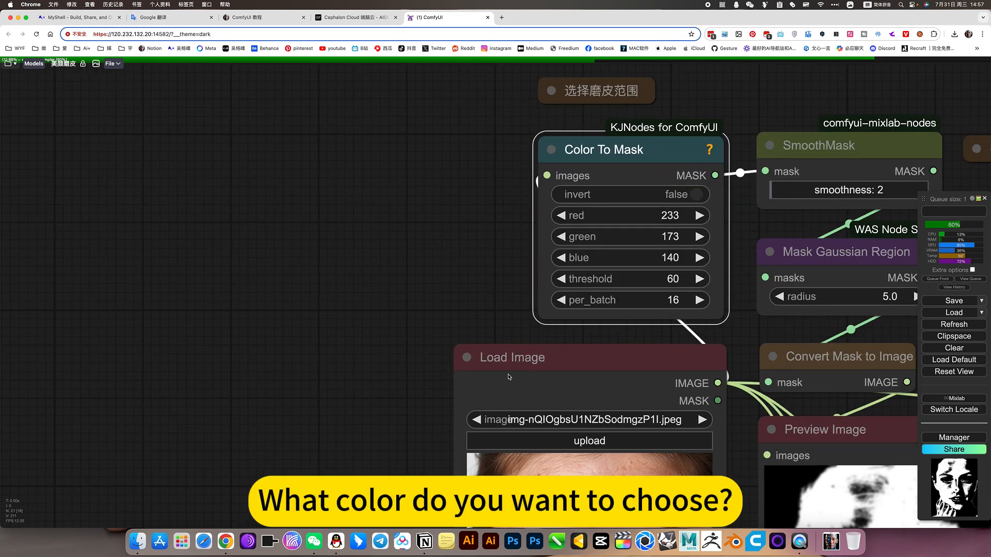
pyautogui.scroll(2, 510, 213)
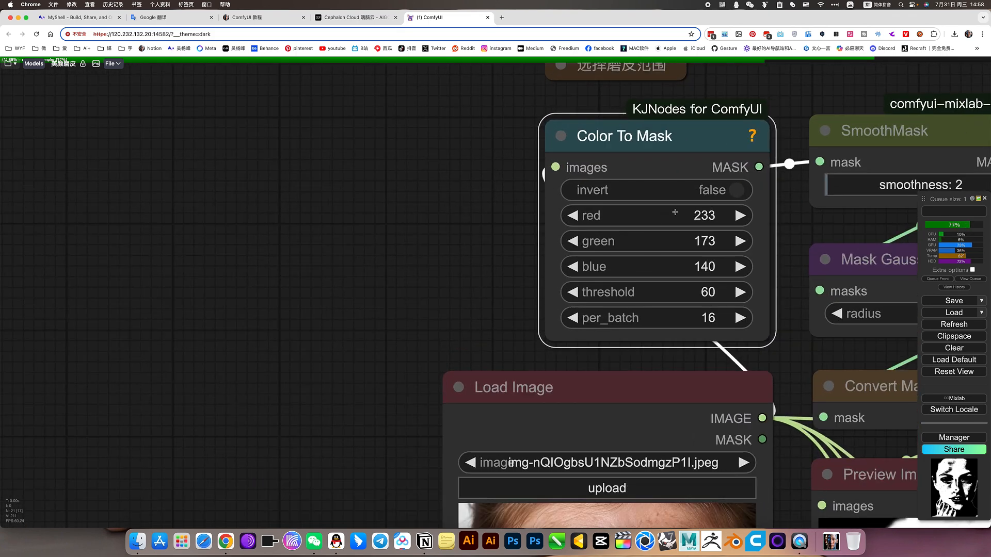
pyautogui.scroll(3, 676, 212)
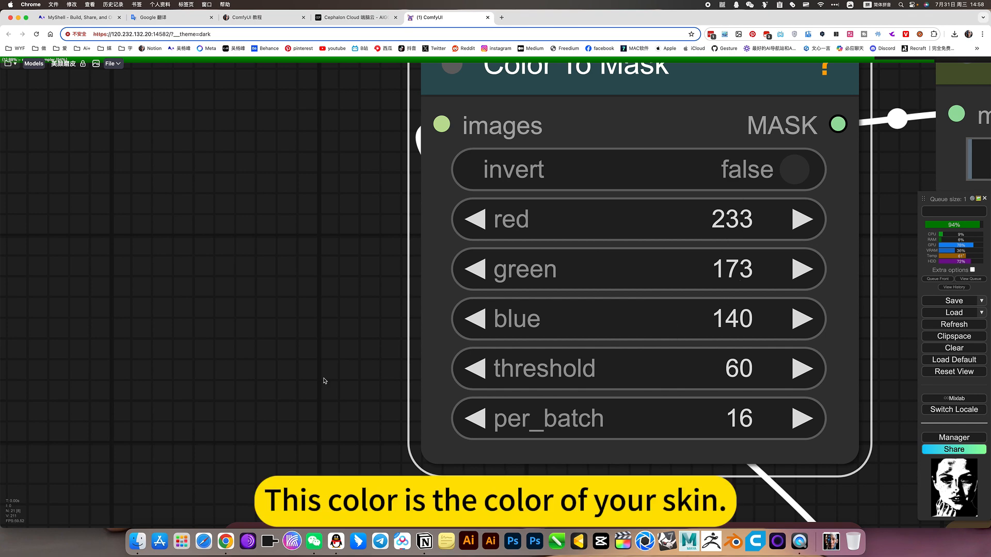
pyautogui.scroll(-7, 313, 389)
pyautogui.moveTo(317, 420); pyautogui.dragTo(376, 182)
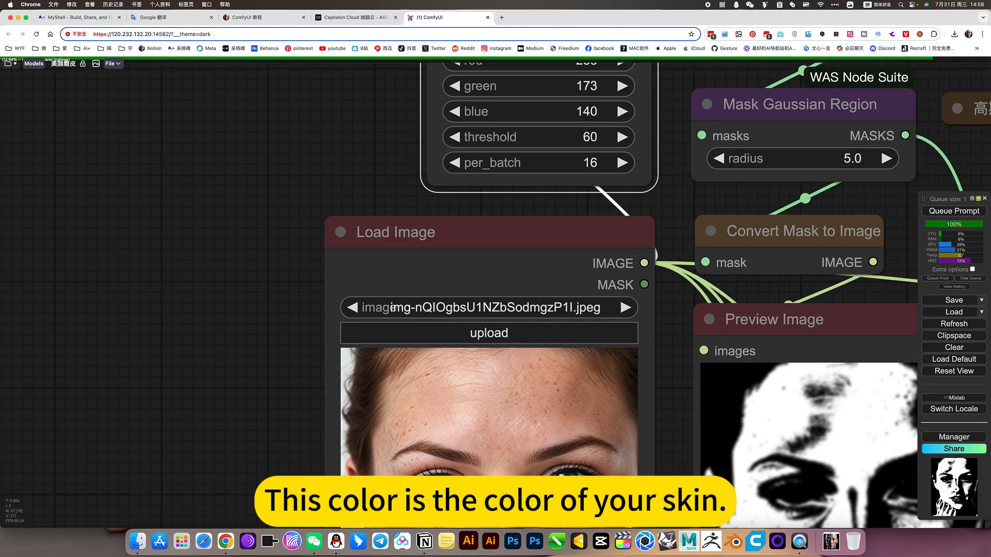
pyautogui.scroll(5, 483, 438)
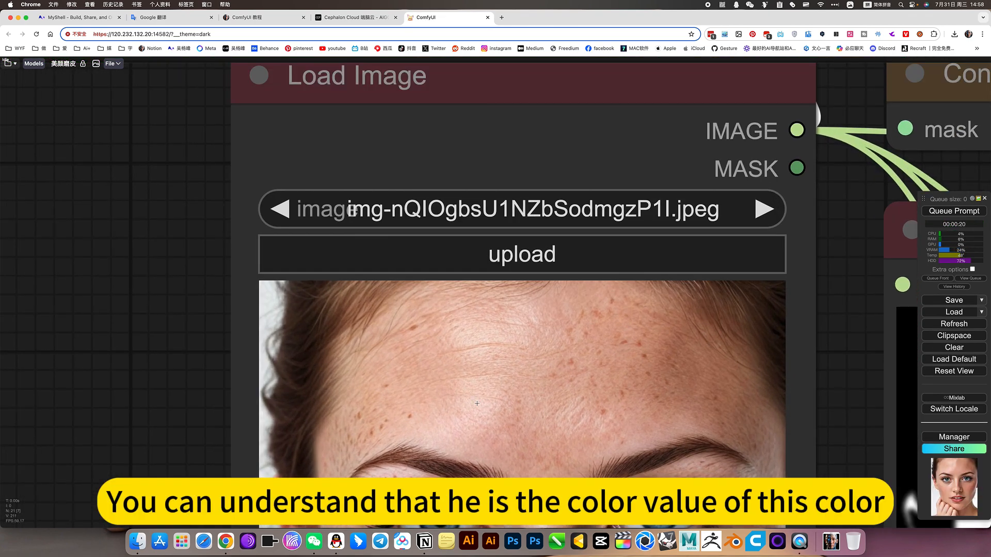
pyautogui.scroll(-5, 484, 412)
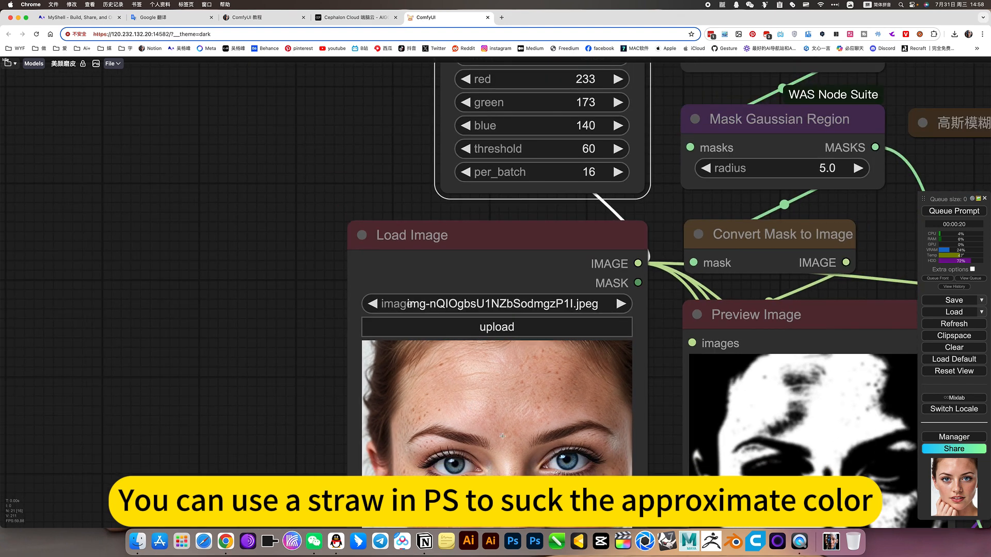
# Step: Review the Color To Mask fields where a sampled skin colour's RGB values are entered
pyautogui.moveTo(172, 323); pyautogui.dragTo(169, 394)
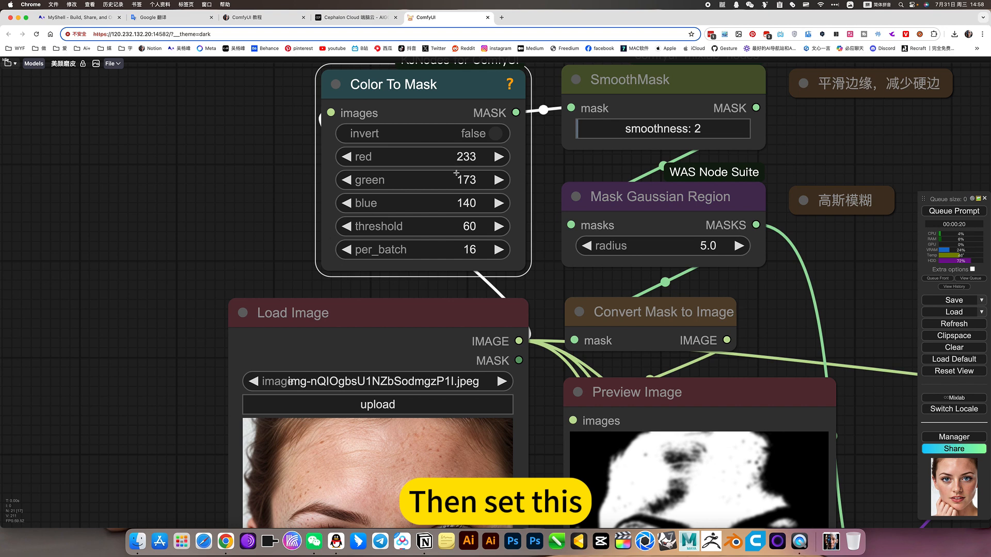
pyautogui.moveTo(254, 199); pyautogui.dragTo(235, 309)
pyautogui.scroll(7, 459, 339)
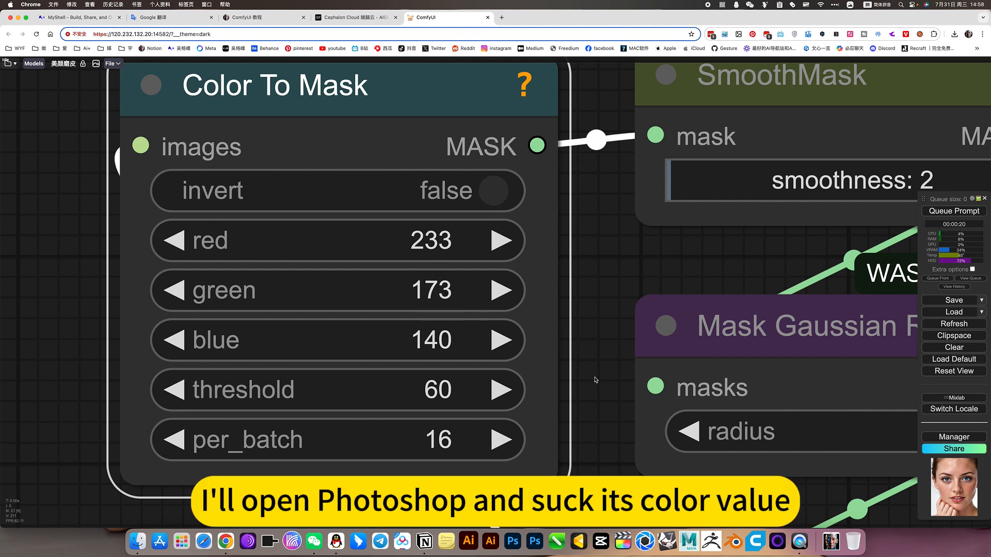
pyautogui.scroll(-6, 596, 380)
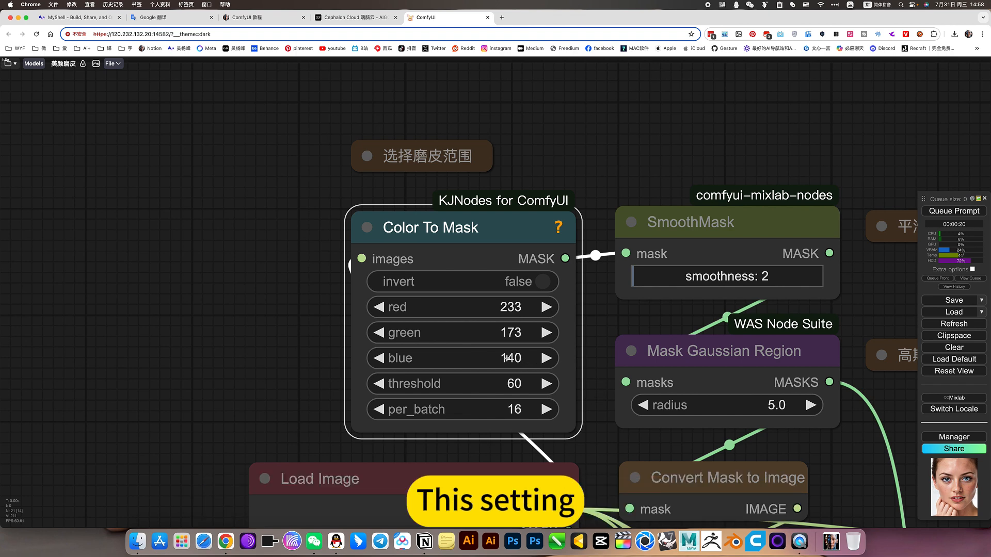
pyautogui.scroll(8, 506, 358)
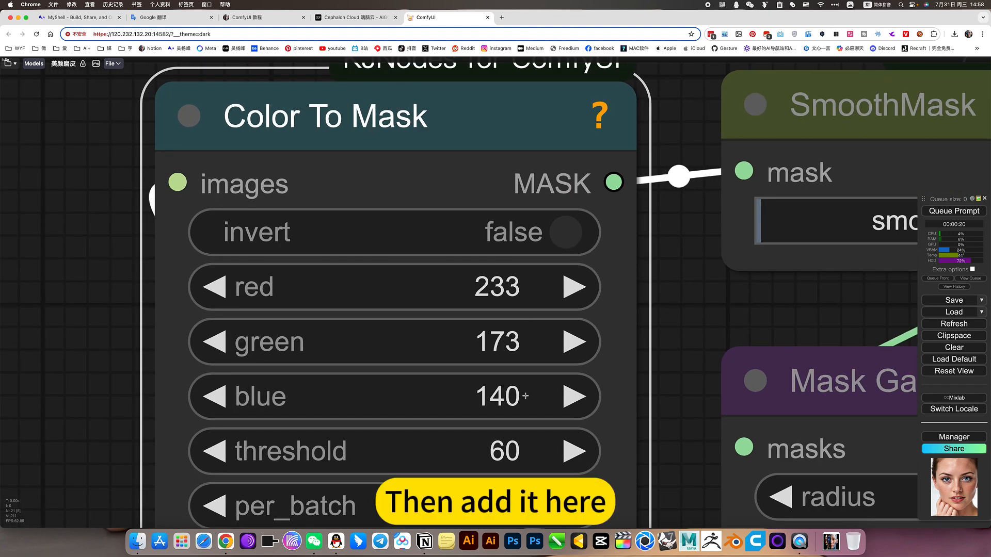
pyautogui.scroll(-5, 670, 426)
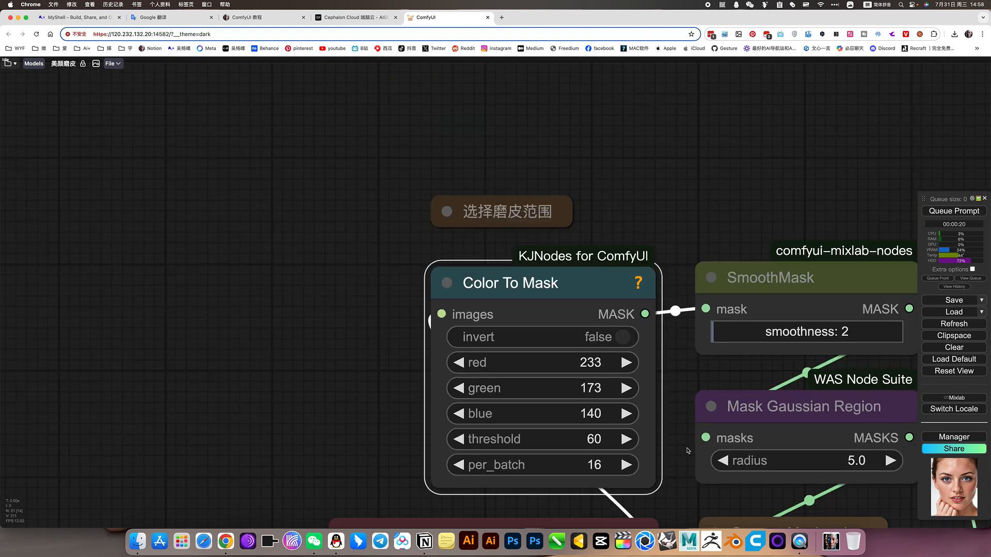
# Step: Set the Color To Mask node's threshold to 150 and queue the prompt to regenerate the portrait
pyautogui.moveTo(648, 457); pyautogui.dragTo(643, 236)
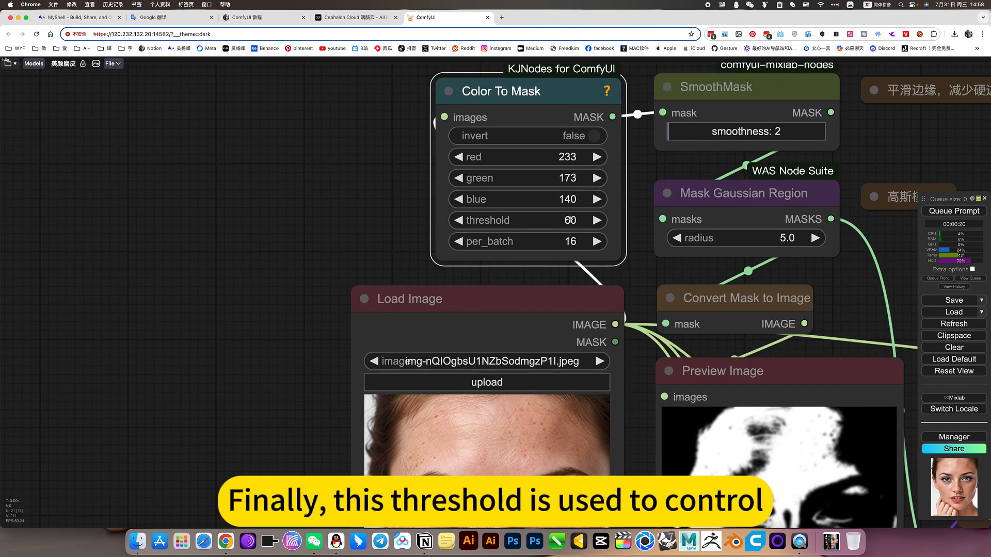
pyautogui.click(569, 220)
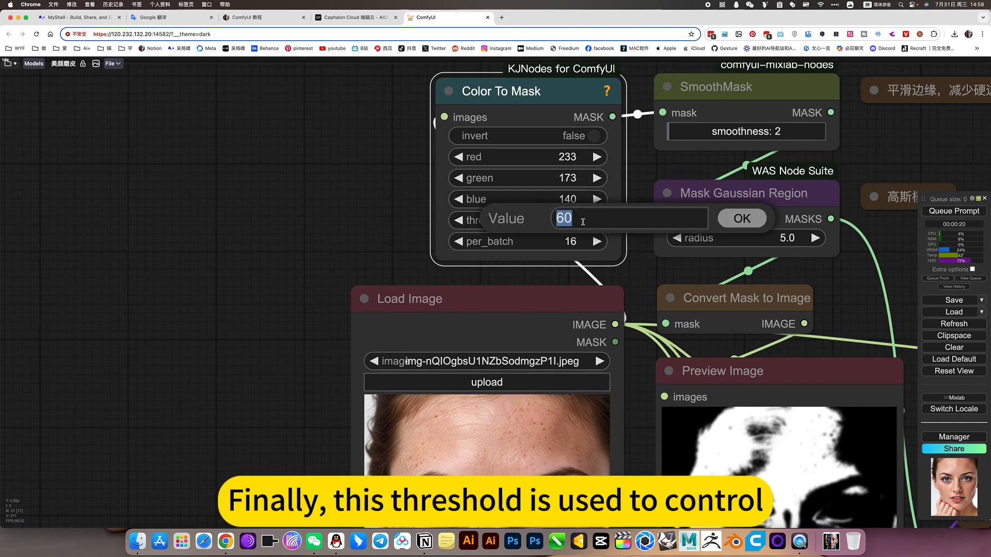
pyautogui.click(639, 283)
pyautogui.click(736, 222)
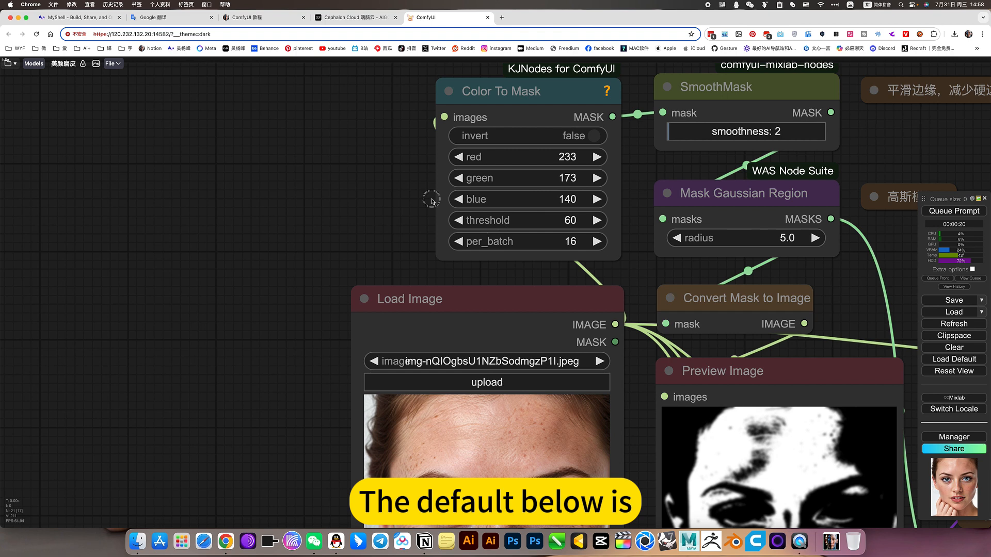
pyautogui.scroll(-5, 642, 280)
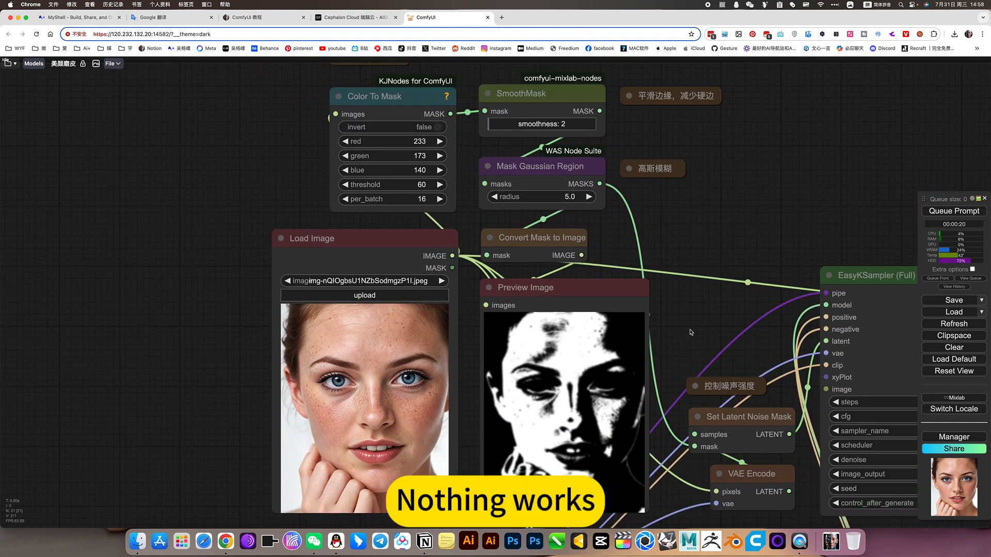
pyautogui.moveTo(691, 332); pyautogui.dragTo(569, 342)
pyautogui.click(305, 204)
pyautogui.click(304, 204)
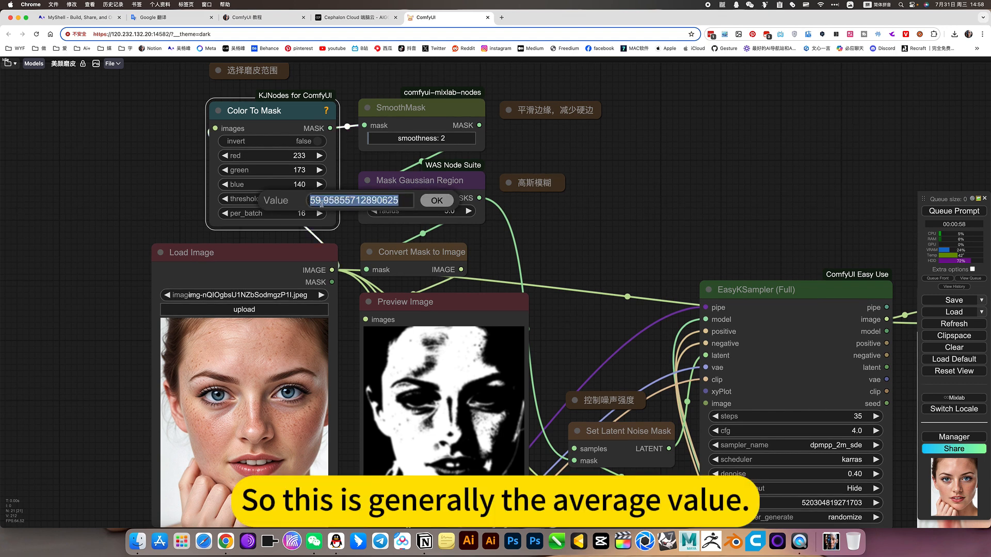
pyautogui.write('150')
pyautogui.press('Return')
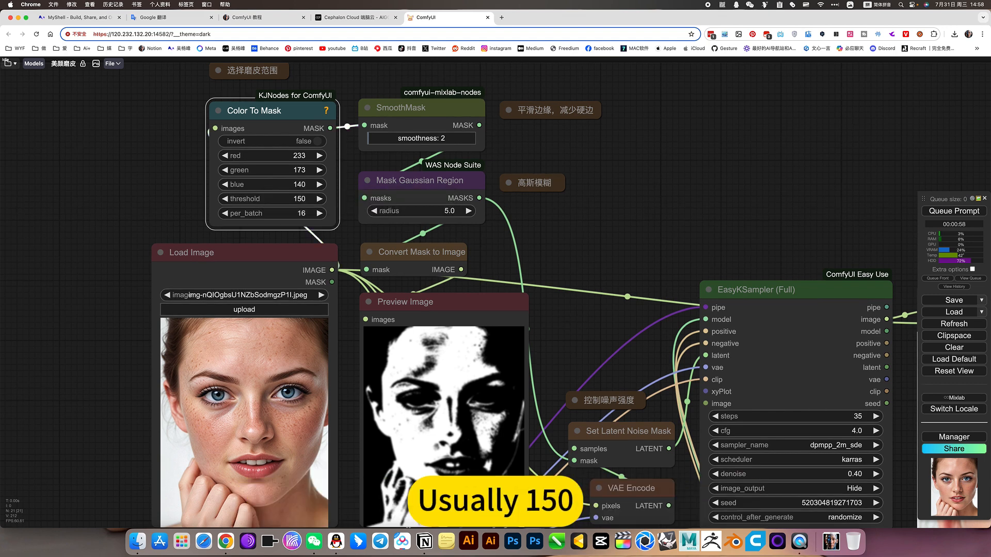
pyautogui.click(954, 211)
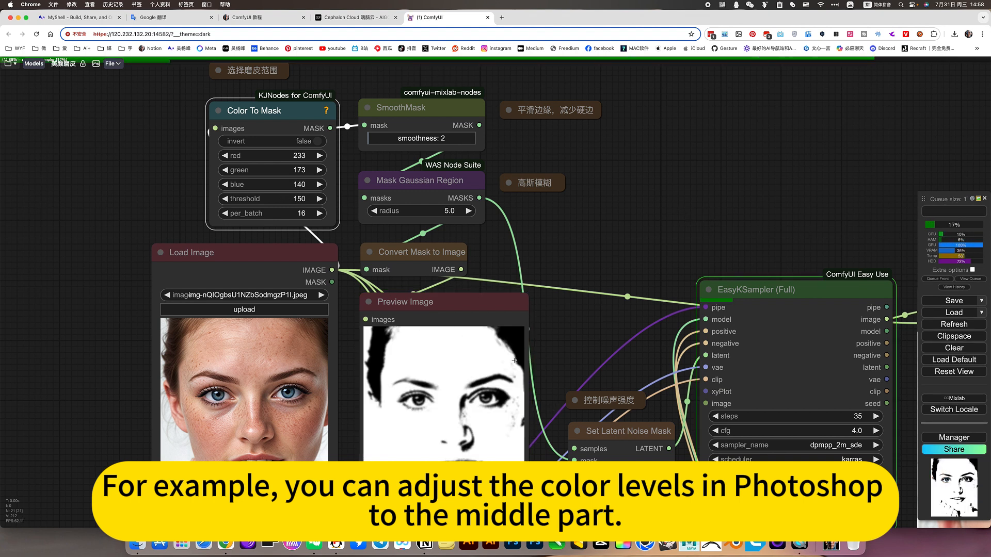
# Step: Examine the new mask preview up close for the black facial areas excluded from smoothing
pyautogui.moveTo(617, 343); pyautogui.dragTo(471, 195)
pyautogui.scroll(1, 473, 281)
pyautogui.scroll(10, 473, 281)
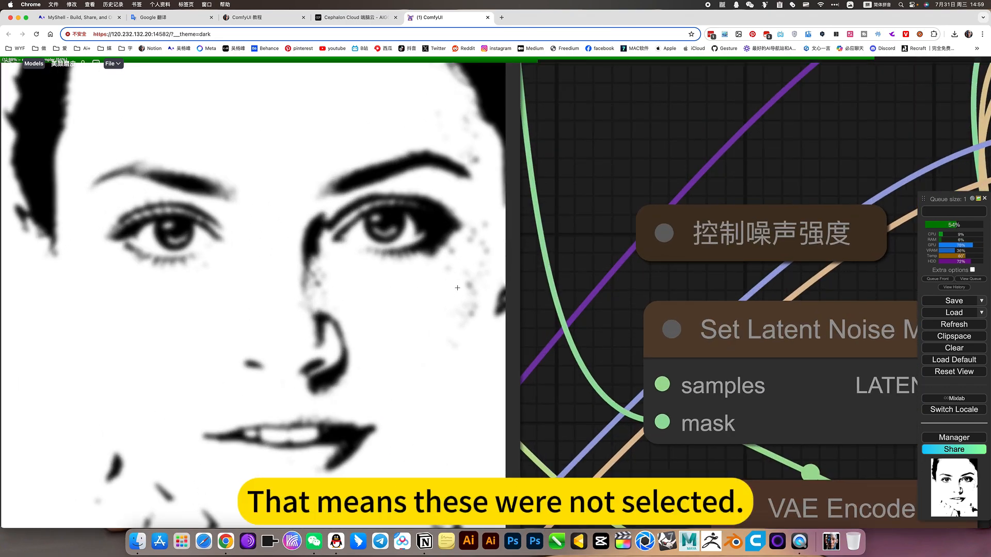
pyautogui.scroll(-4, 473, 305)
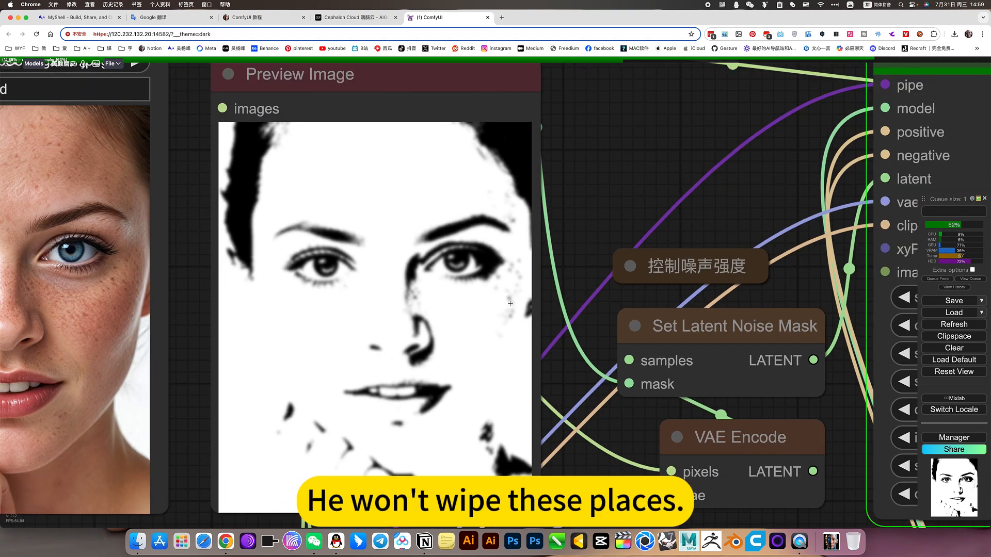
pyautogui.scroll(-10, 380, 395)
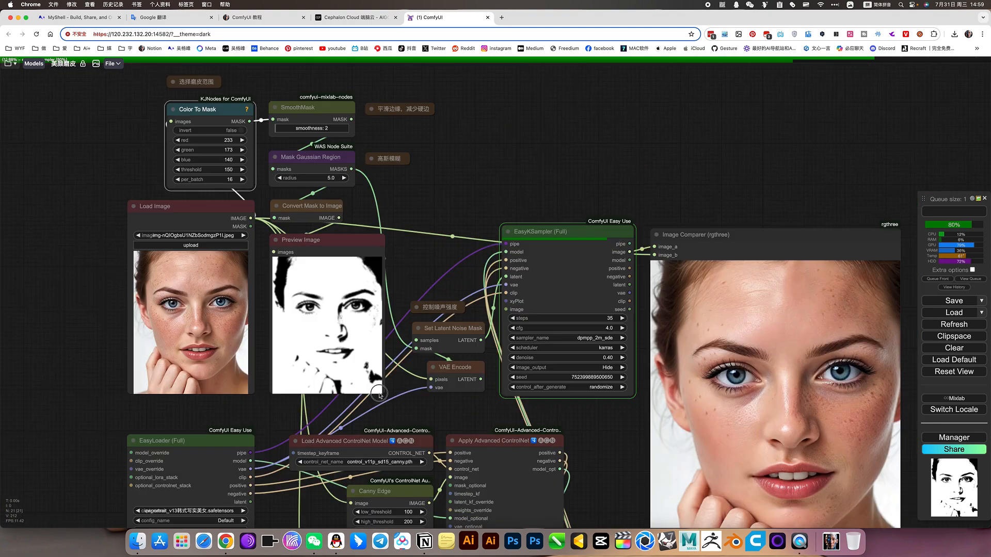
# Step: Compare the regenerated portrait's skin and remaining spots with the original in the Image Comparer
pyautogui.moveTo(380, 395); pyautogui.dragTo(234, 361)
pyautogui.moveTo(821, 422); pyautogui.dragTo(835, 325)
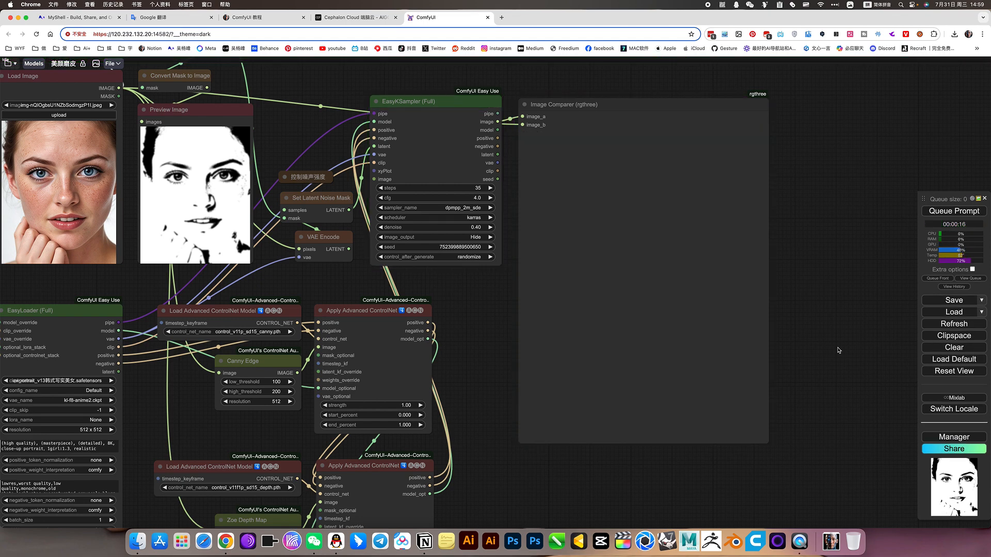
pyautogui.moveTo(829, 337); pyautogui.dragTo(835, 362)
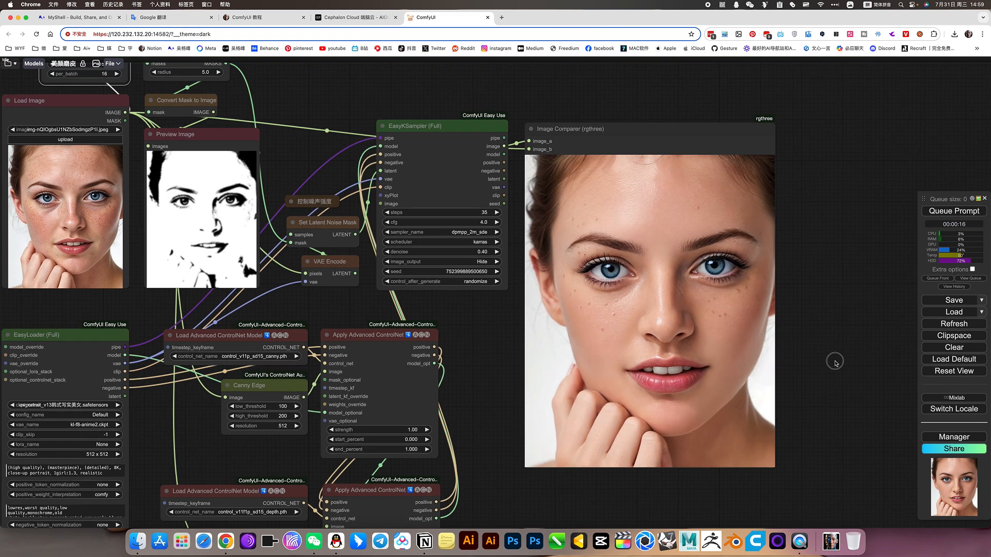
pyautogui.scroll(7, 660, 298)
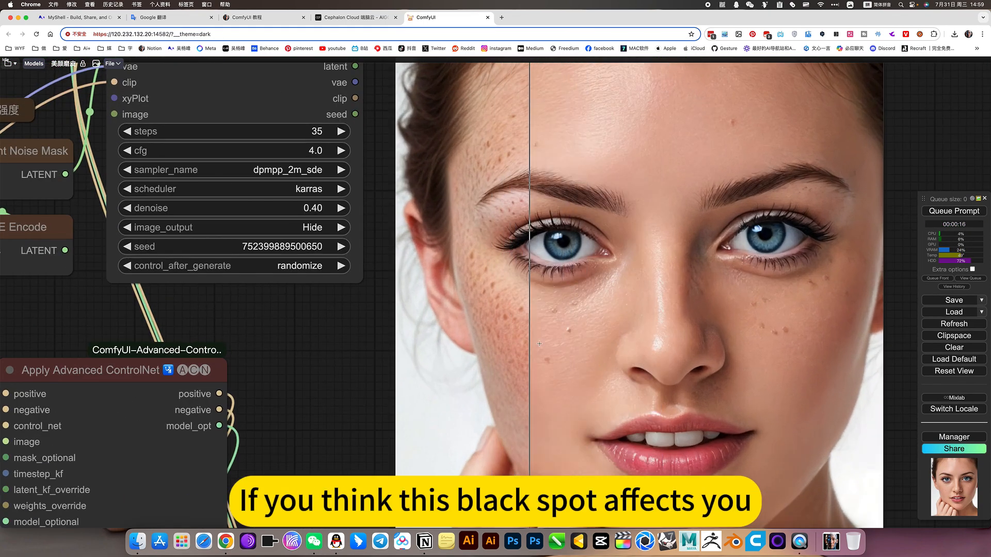
# Step: Compare the black areas in the mask preview with the spots remaining on the portrait in the Image Comparer
pyautogui.scroll(-6, 331, 343)
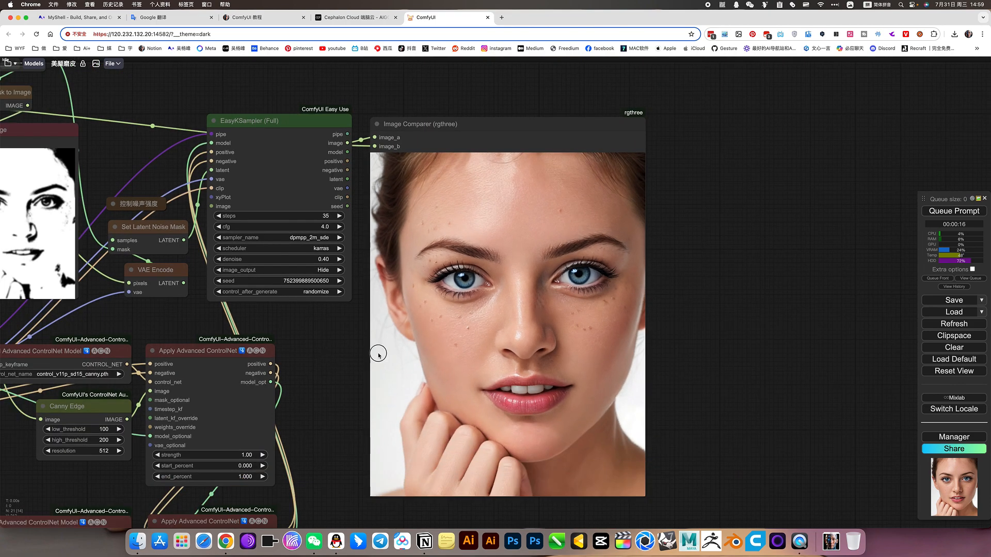
pyautogui.moveTo(321, 355); pyautogui.dragTo(603, 381)
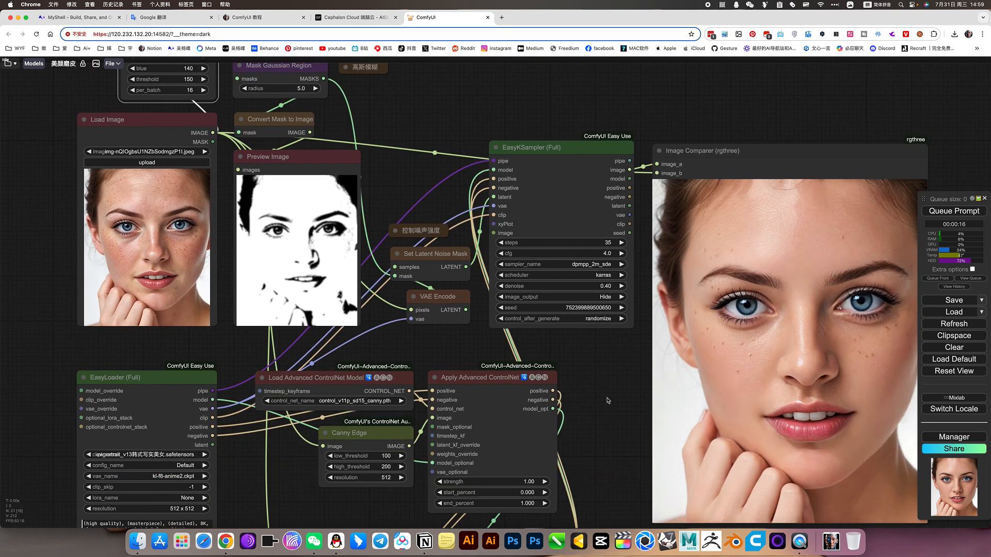
pyautogui.moveTo(536, 360); pyautogui.dragTo(431, 357)
pyautogui.scroll(7, 235, 231)
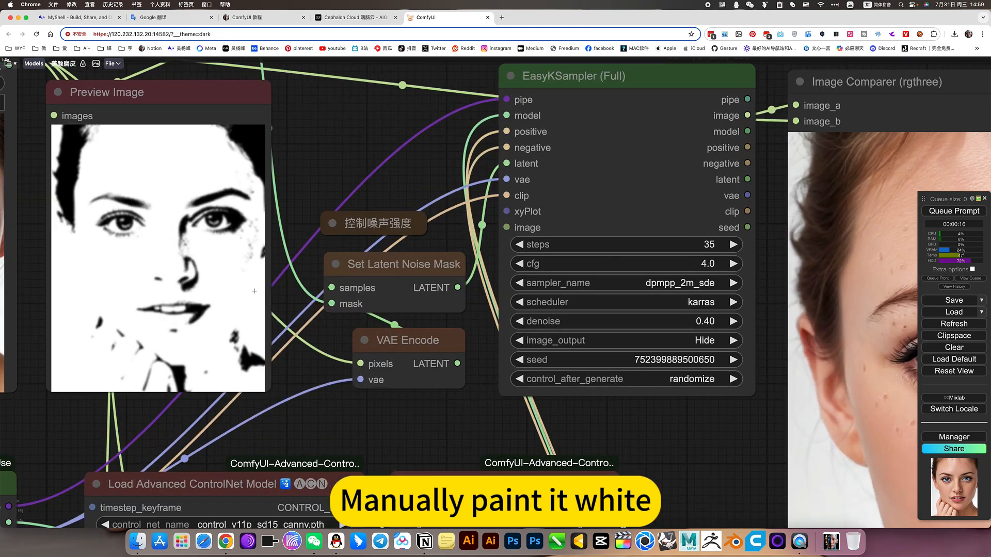
pyautogui.scroll(-5, 669, 448)
pyautogui.moveTo(667, 449); pyautogui.dragTo(330, 292)
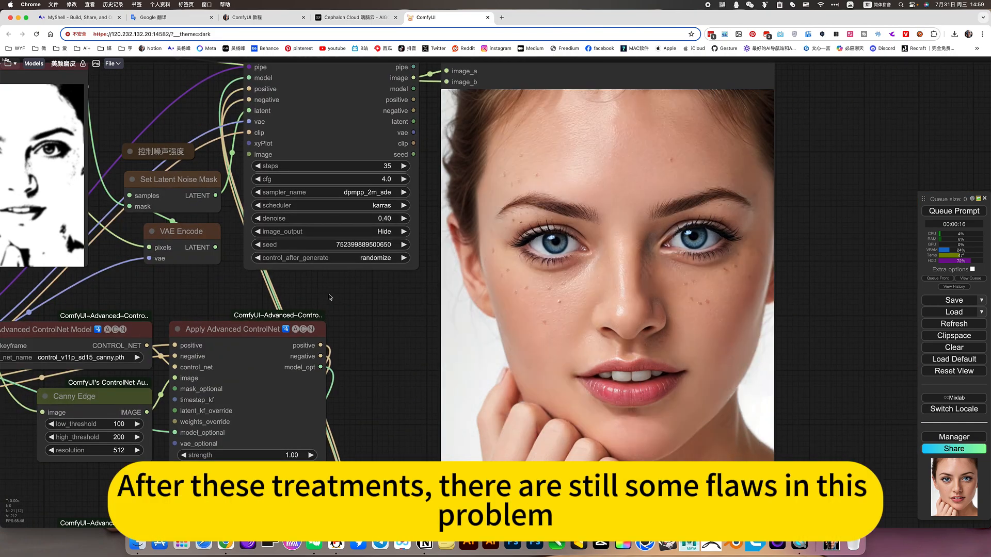
pyautogui.scroll(5, 738, 305)
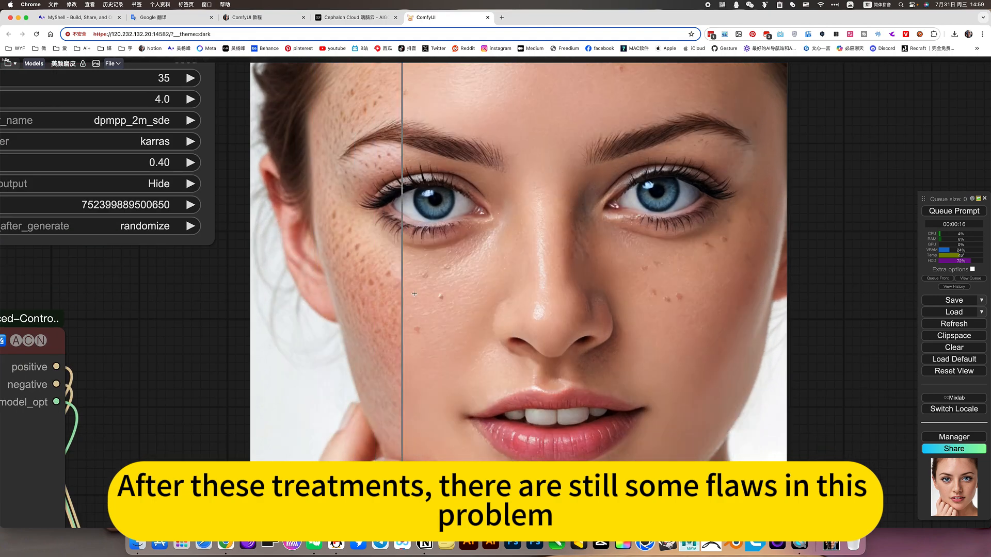
pyautogui.scroll(-6, 399, 300)
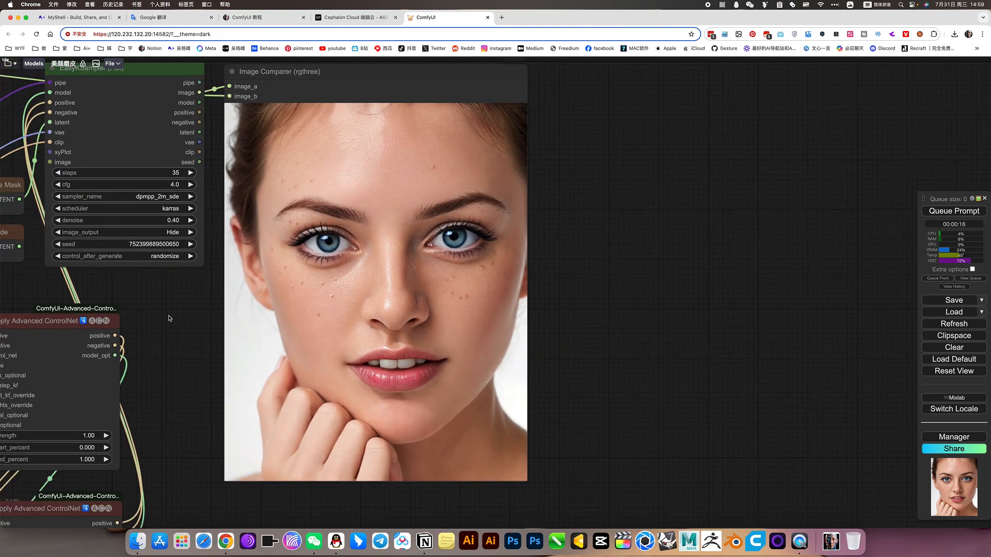
# Step: Review the automatically selected mask beside the source portrait, including how it fits into the whole workflow
pyautogui.moveTo(518, 367); pyautogui.dragTo(726, 399)
pyautogui.moveTo(53, 209); pyautogui.dragTo(571, 282)
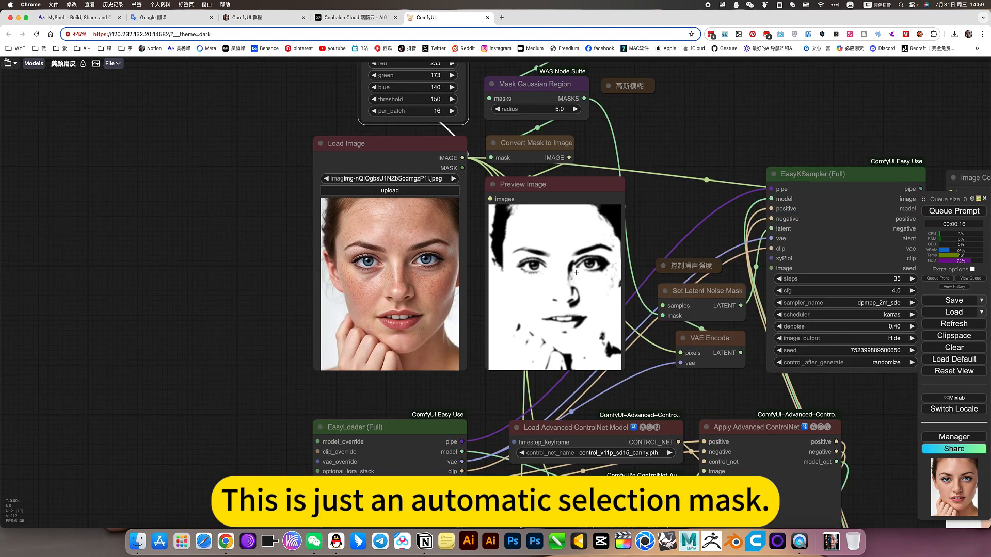
pyautogui.scroll(-3, 663, 231)
pyautogui.moveTo(802, 344); pyautogui.dragTo(518, 284)
pyautogui.scroll(-3, 522, 287)
pyautogui.moveTo(531, 305); pyautogui.dragTo(539, 318)
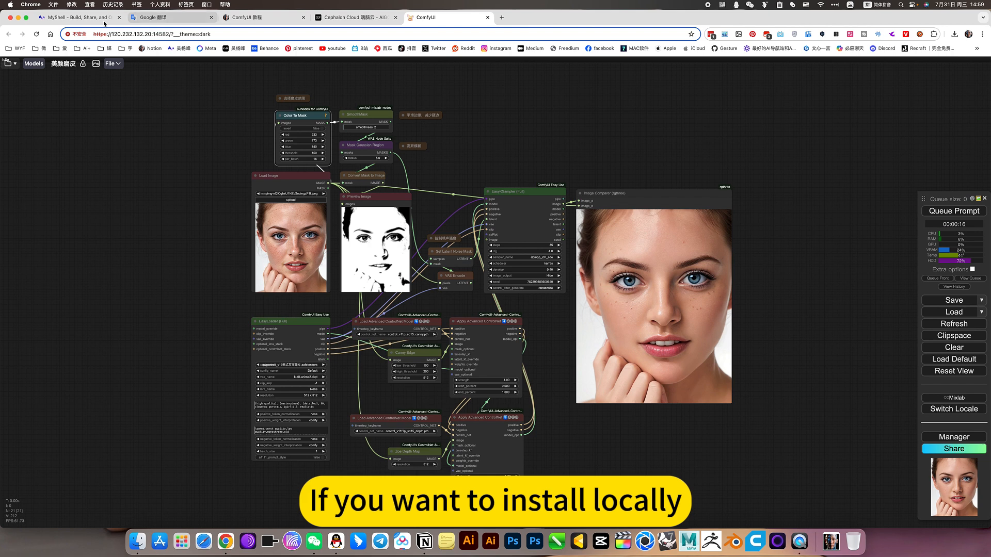
# Step: Switch to the ComfyUI 教程 notes page, go to its workflow list and expand the 下载设置 section under 美颜磨皮
pyautogui.click(260, 17)
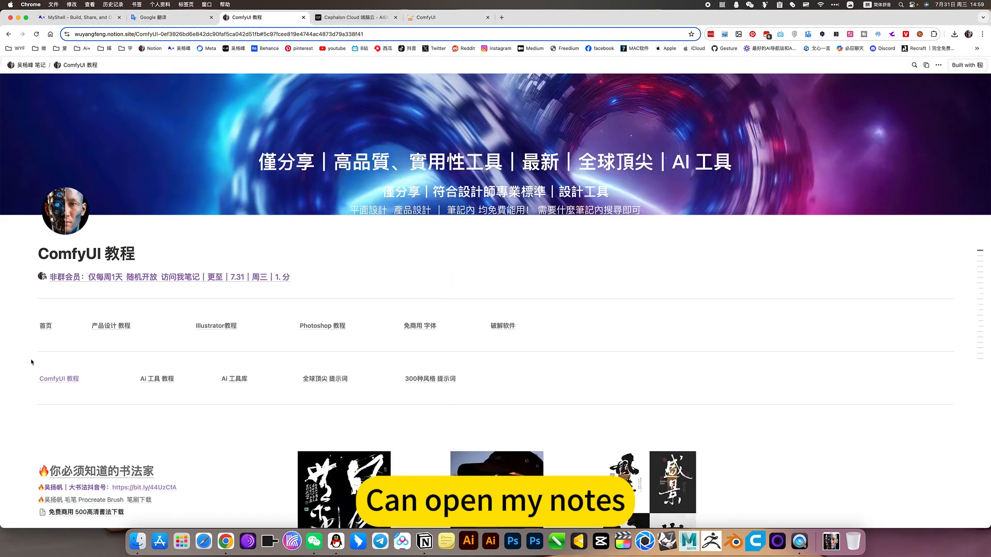
pyautogui.click(67, 379)
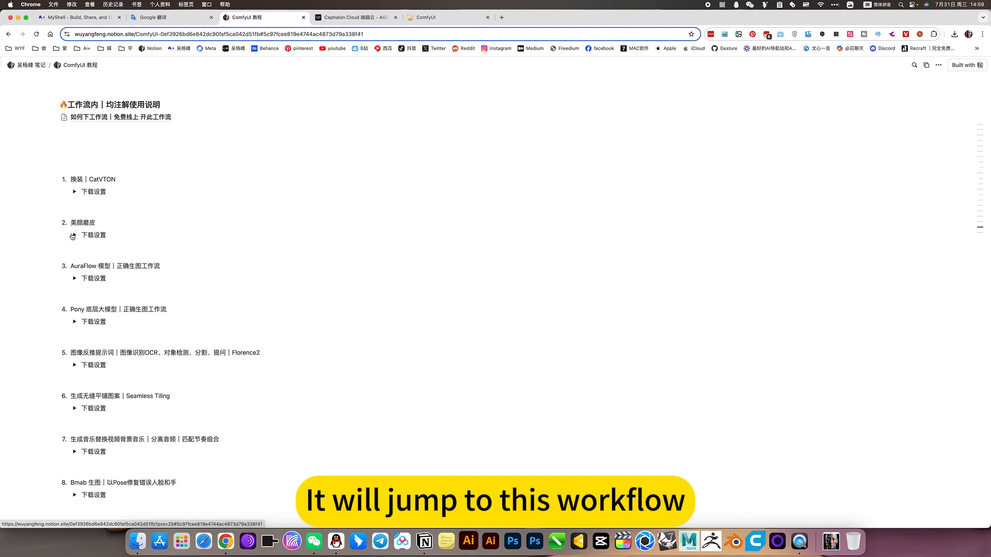
pyautogui.click(73, 235)
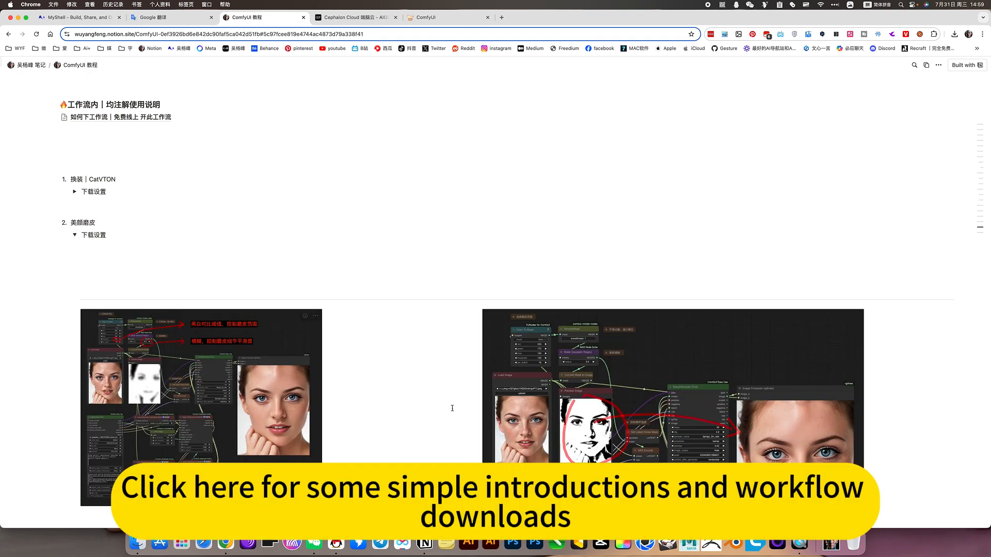
# Step: Look through the 美颜磨皮 introduction for the 美颜磨皮.json download, and collapse the section
pyautogui.scroll(-5, 453, 409)
pyautogui.scroll(-6, 425, 397)
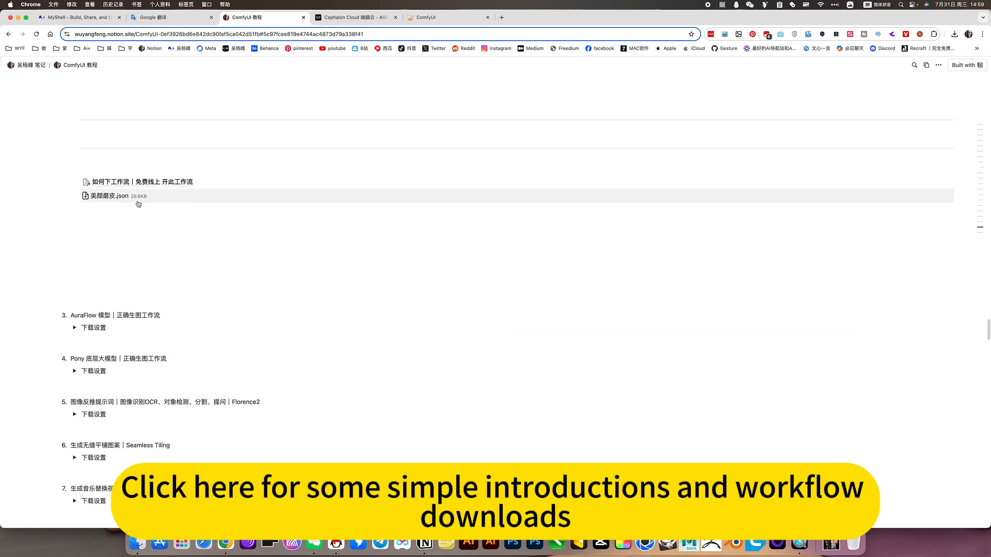
pyautogui.scroll(12, 190, 225)
pyautogui.scroll(1, 189, 224)
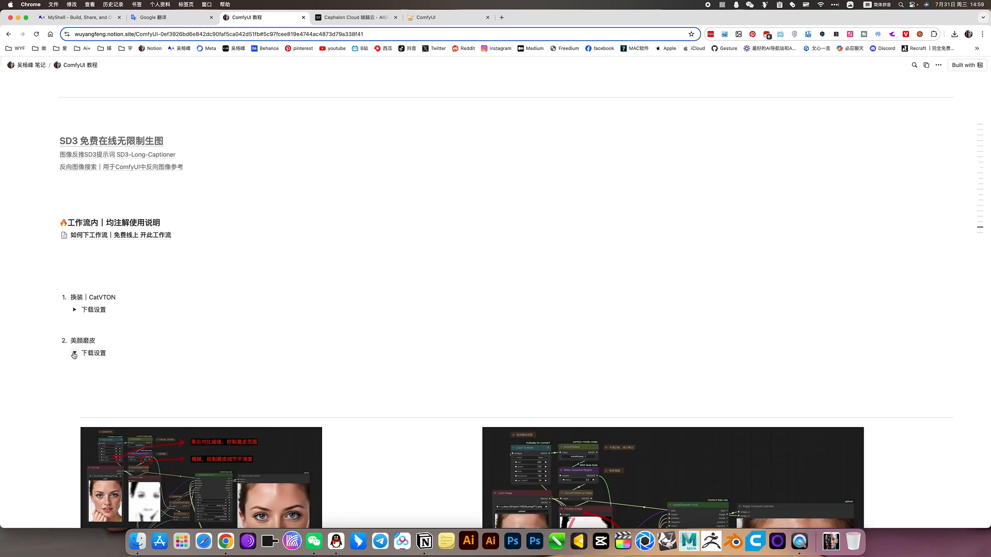
pyautogui.click(74, 353)
pyautogui.scroll(2, 155, 232)
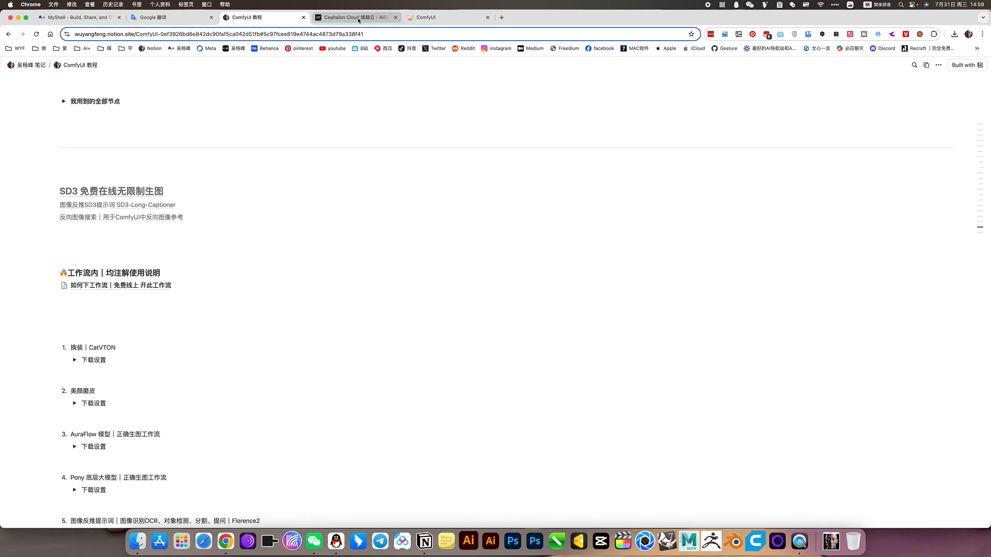
# Step: Check the ComfyUI 专业设计 04 版 image on the Cephalon Cloud page and return to the ComfyUI workflow
pyautogui.click(359, 17)
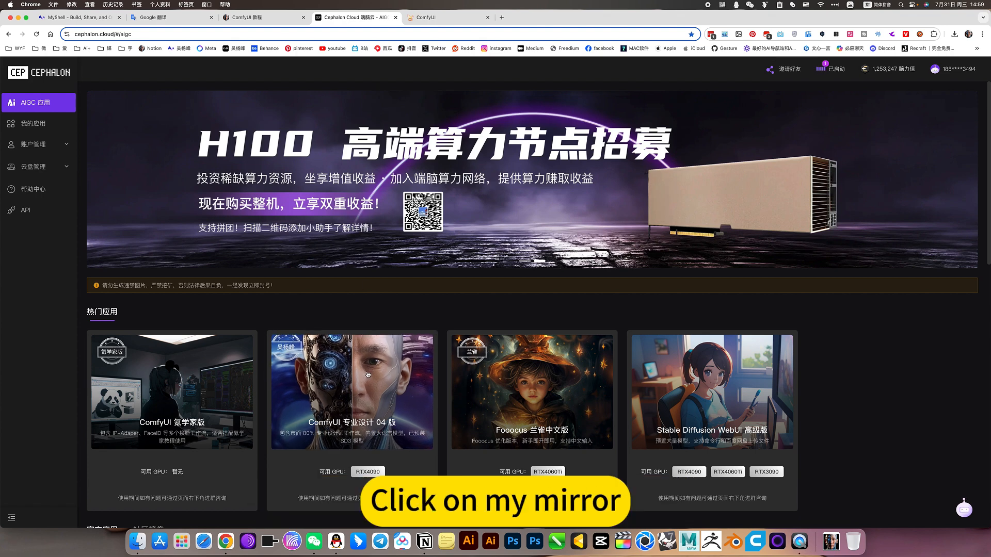
pyautogui.click(428, 17)
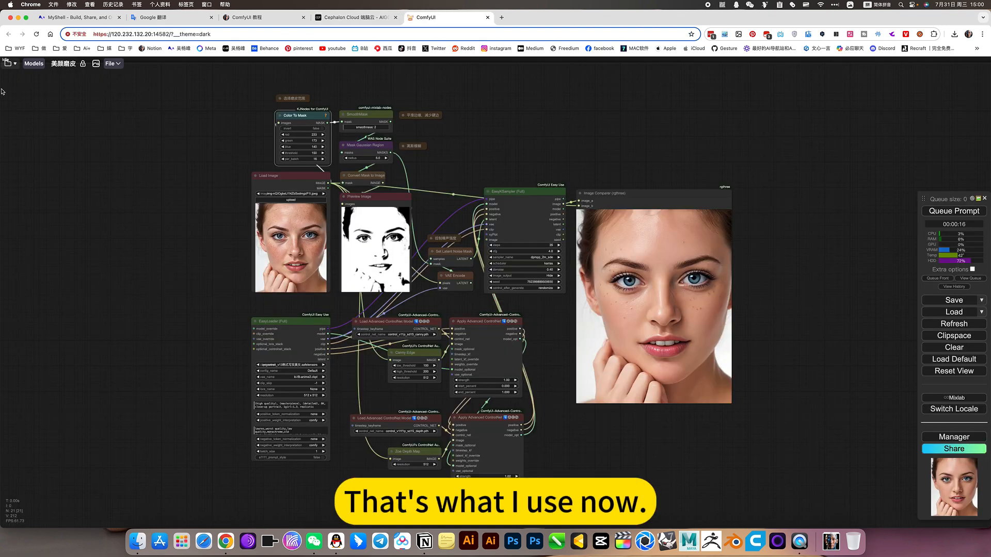
# Step: Open the 美颜磨皮 workflow from the author's folder in the Workspace workflow list
pyautogui.click(7, 63)
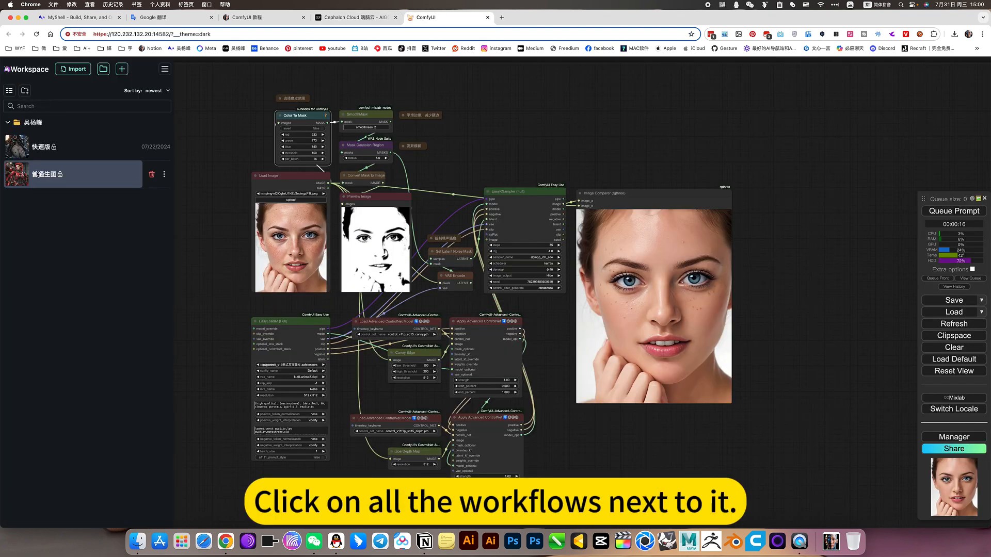
pyautogui.click(8, 123)
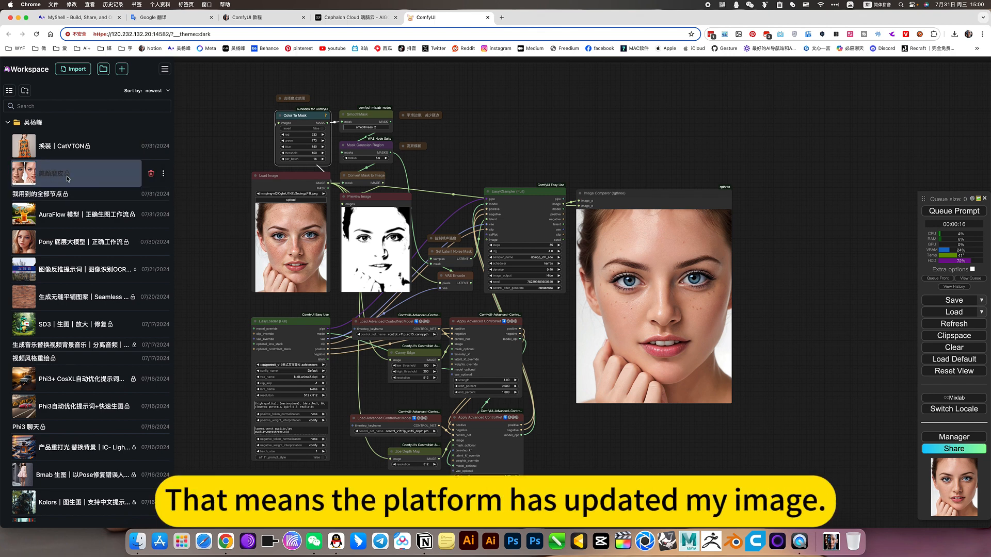
pyautogui.click(95, 176)
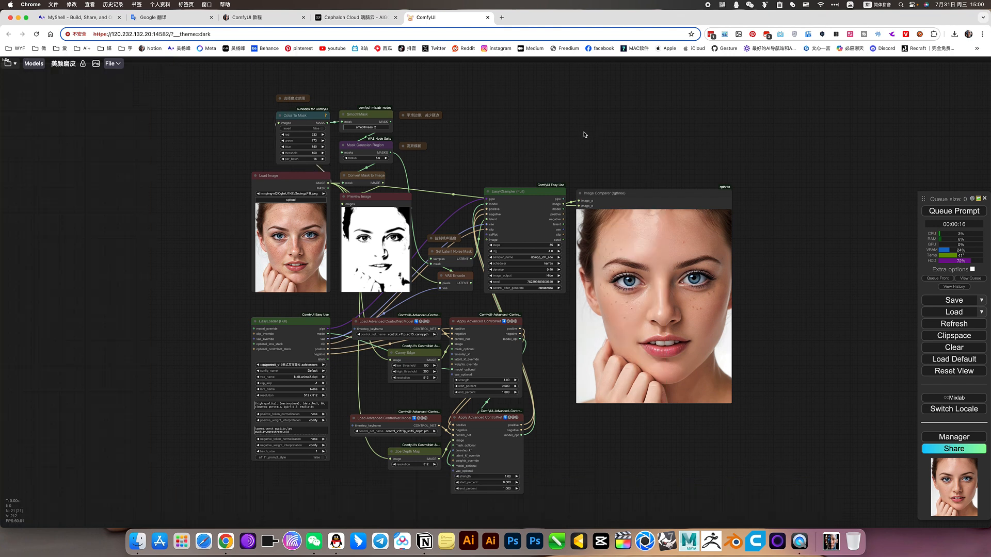
pyautogui.moveTo(583, 137); pyautogui.dragTo(627, 145)
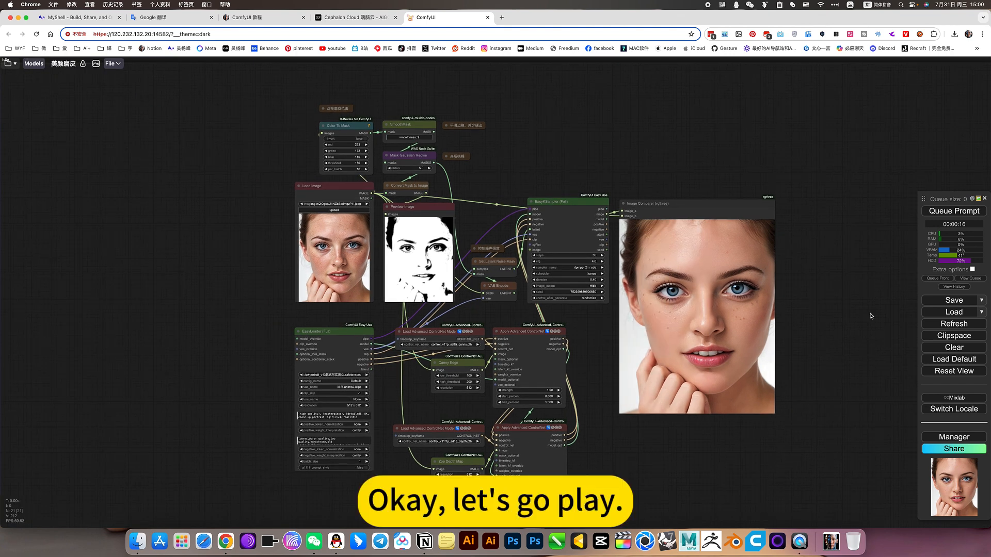